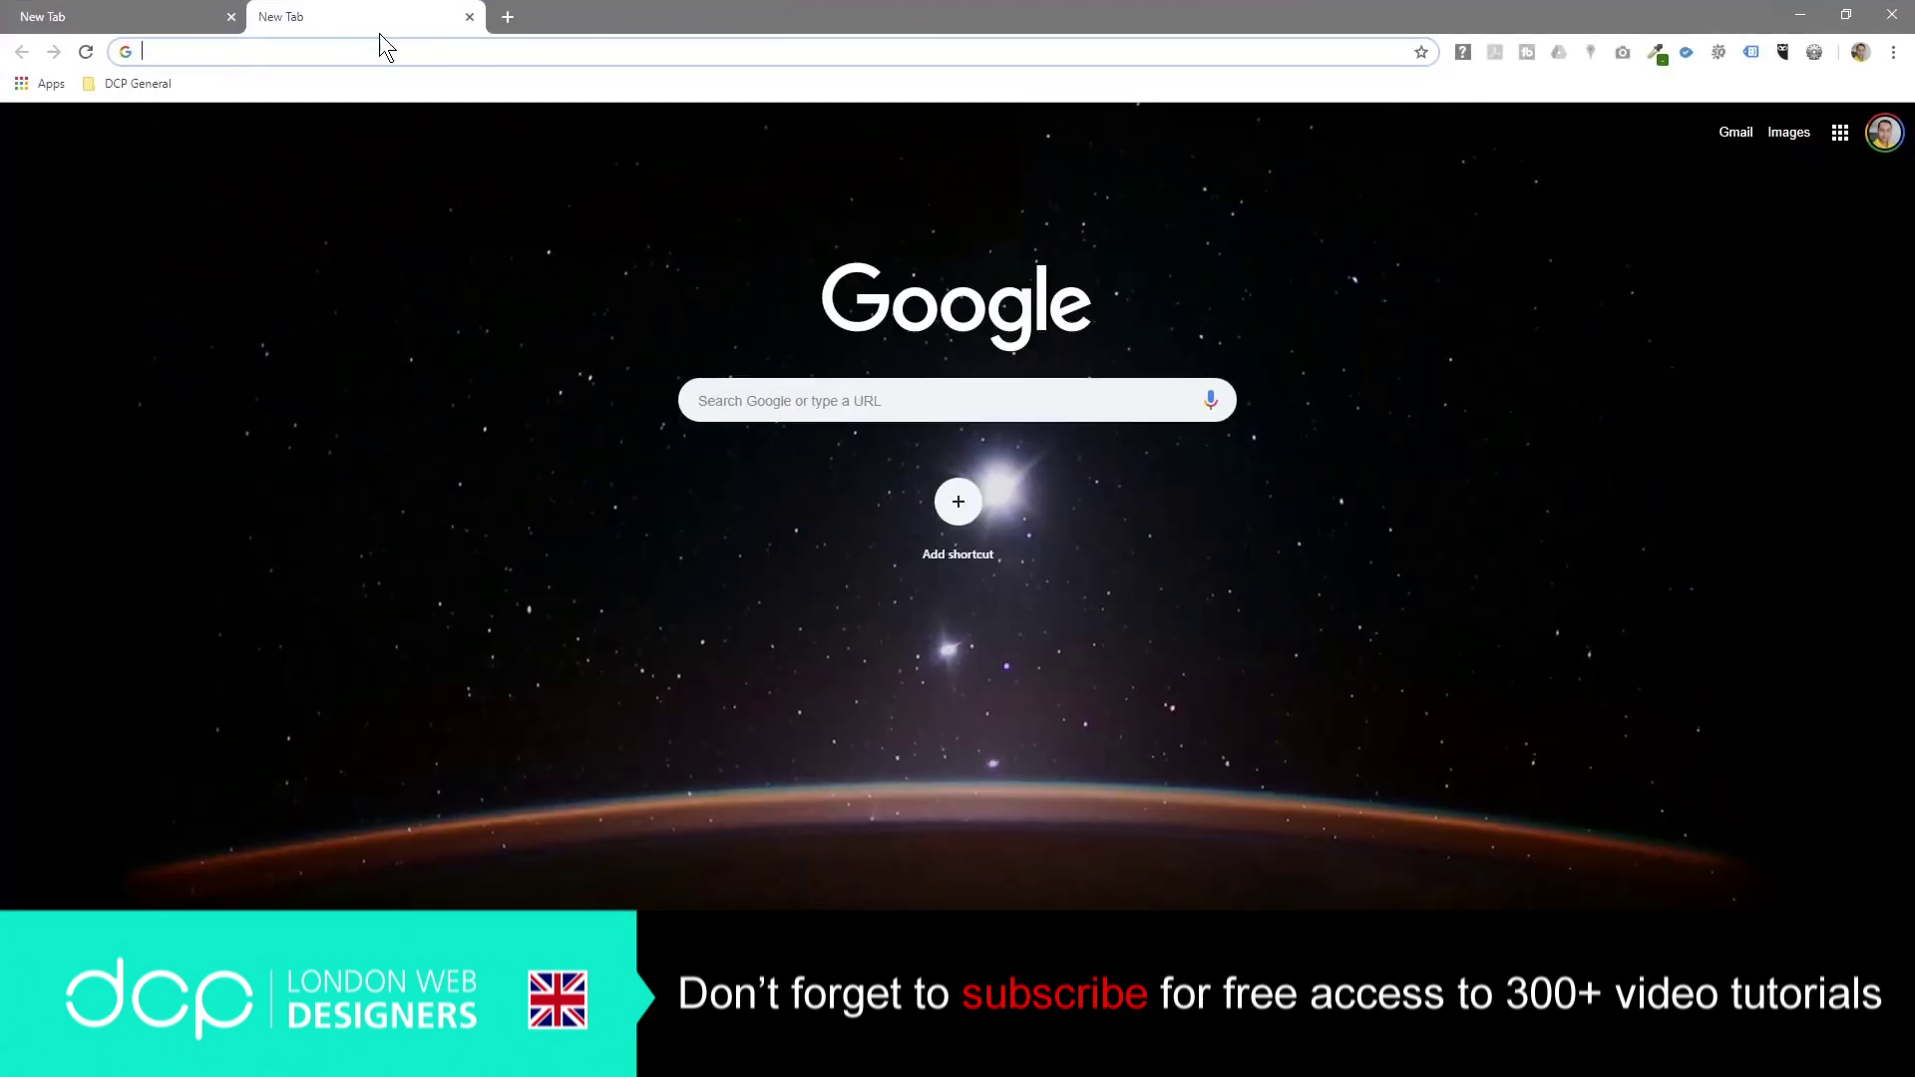
# - Load the Total Commander homepage, ghisler.com, in a single Chrome tab
pyautogui.click(230, 16)
pyautogui.write('https://www.ghisler.com/')
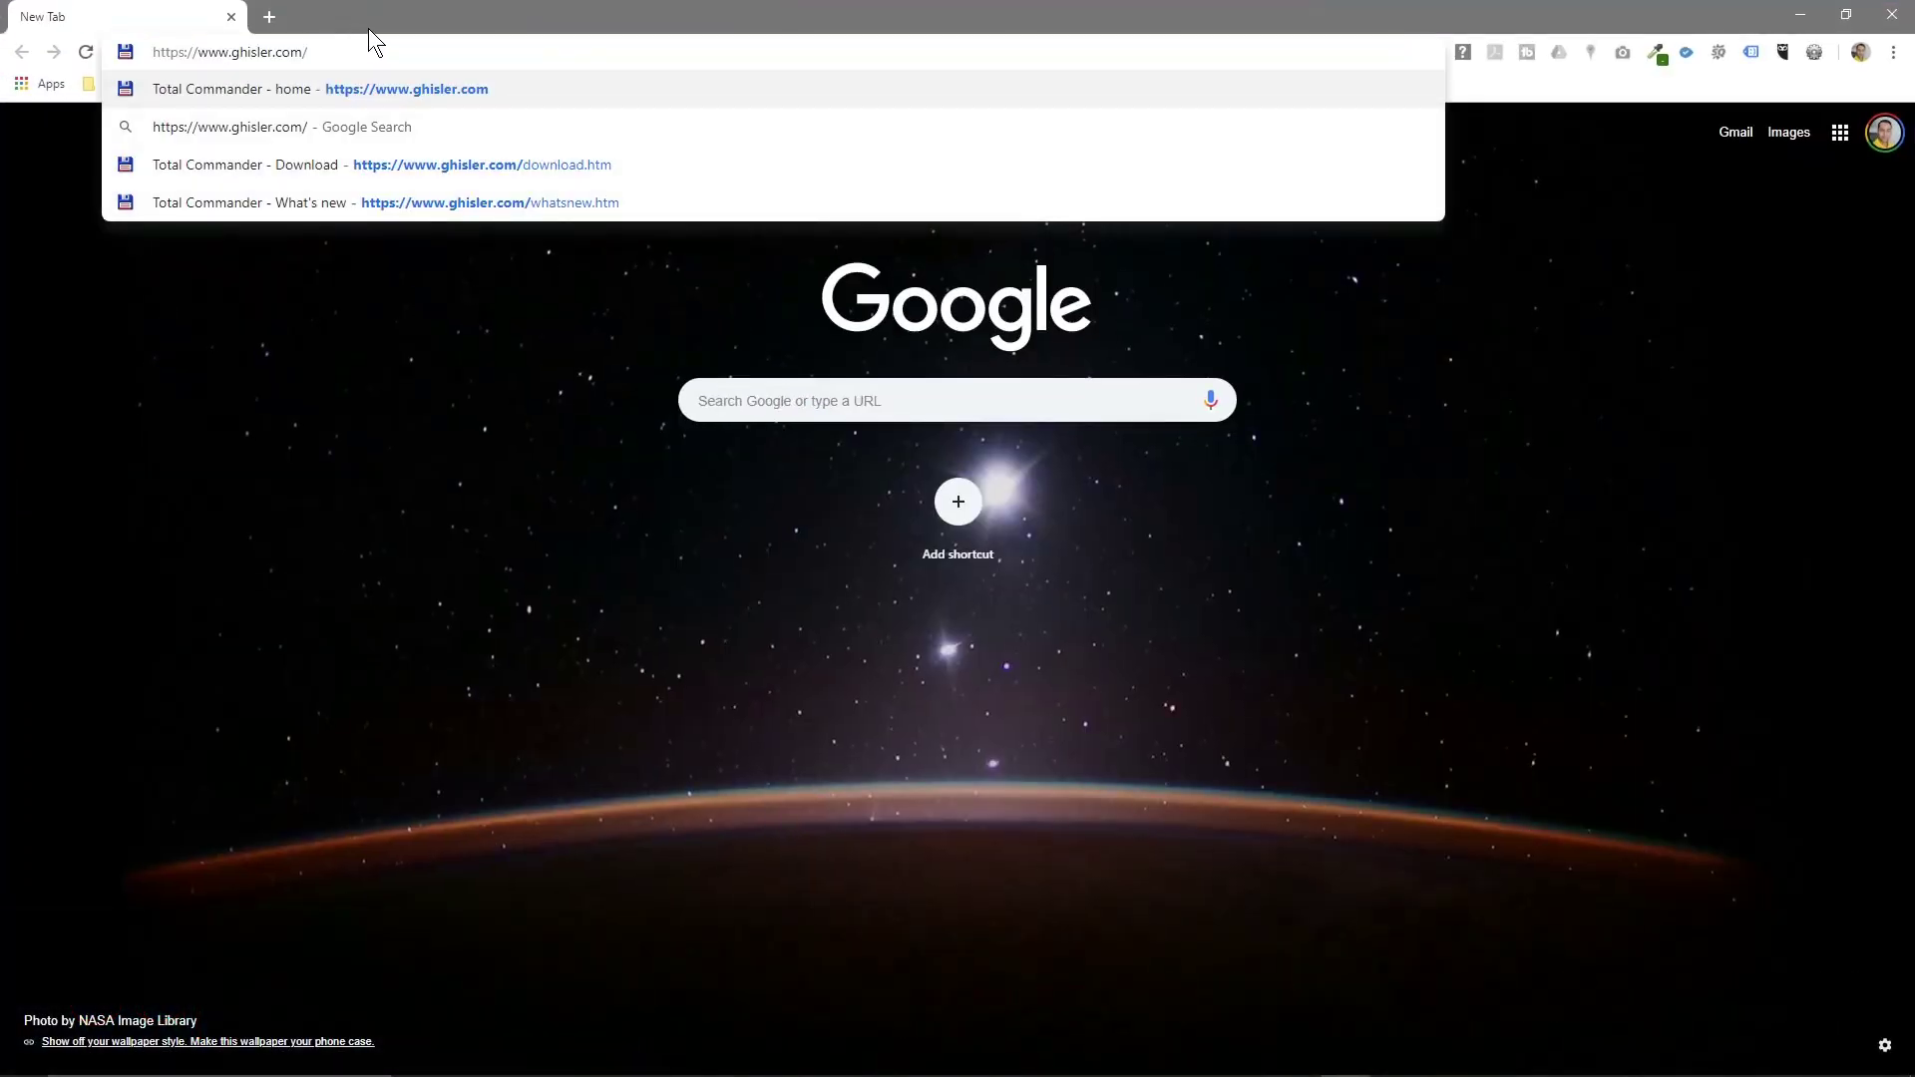
pyautogui.press('Return')
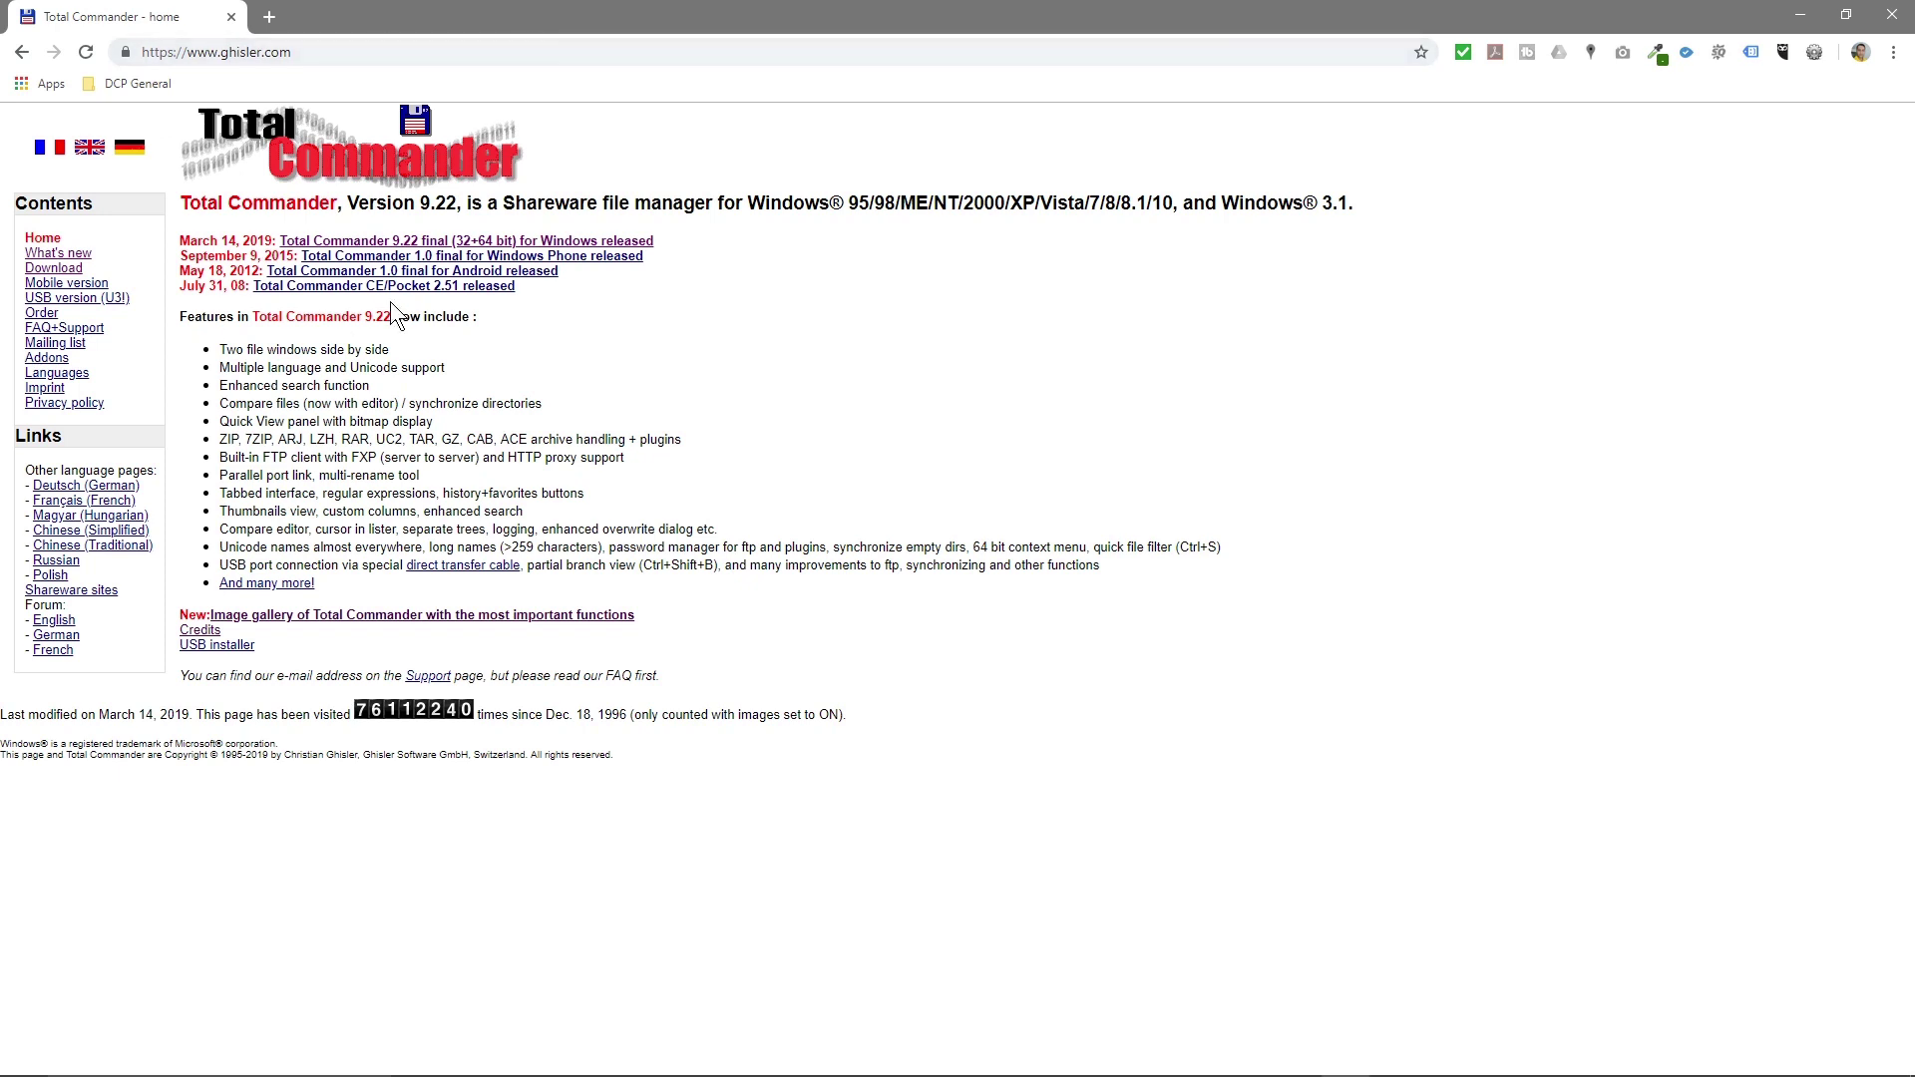
# - Open the 9.22 final release news and follow it to the download page
pyautogui.moveTo(197, 241); pyautogui.dragTo(257, 241)
pyautogui.click(431, 246)
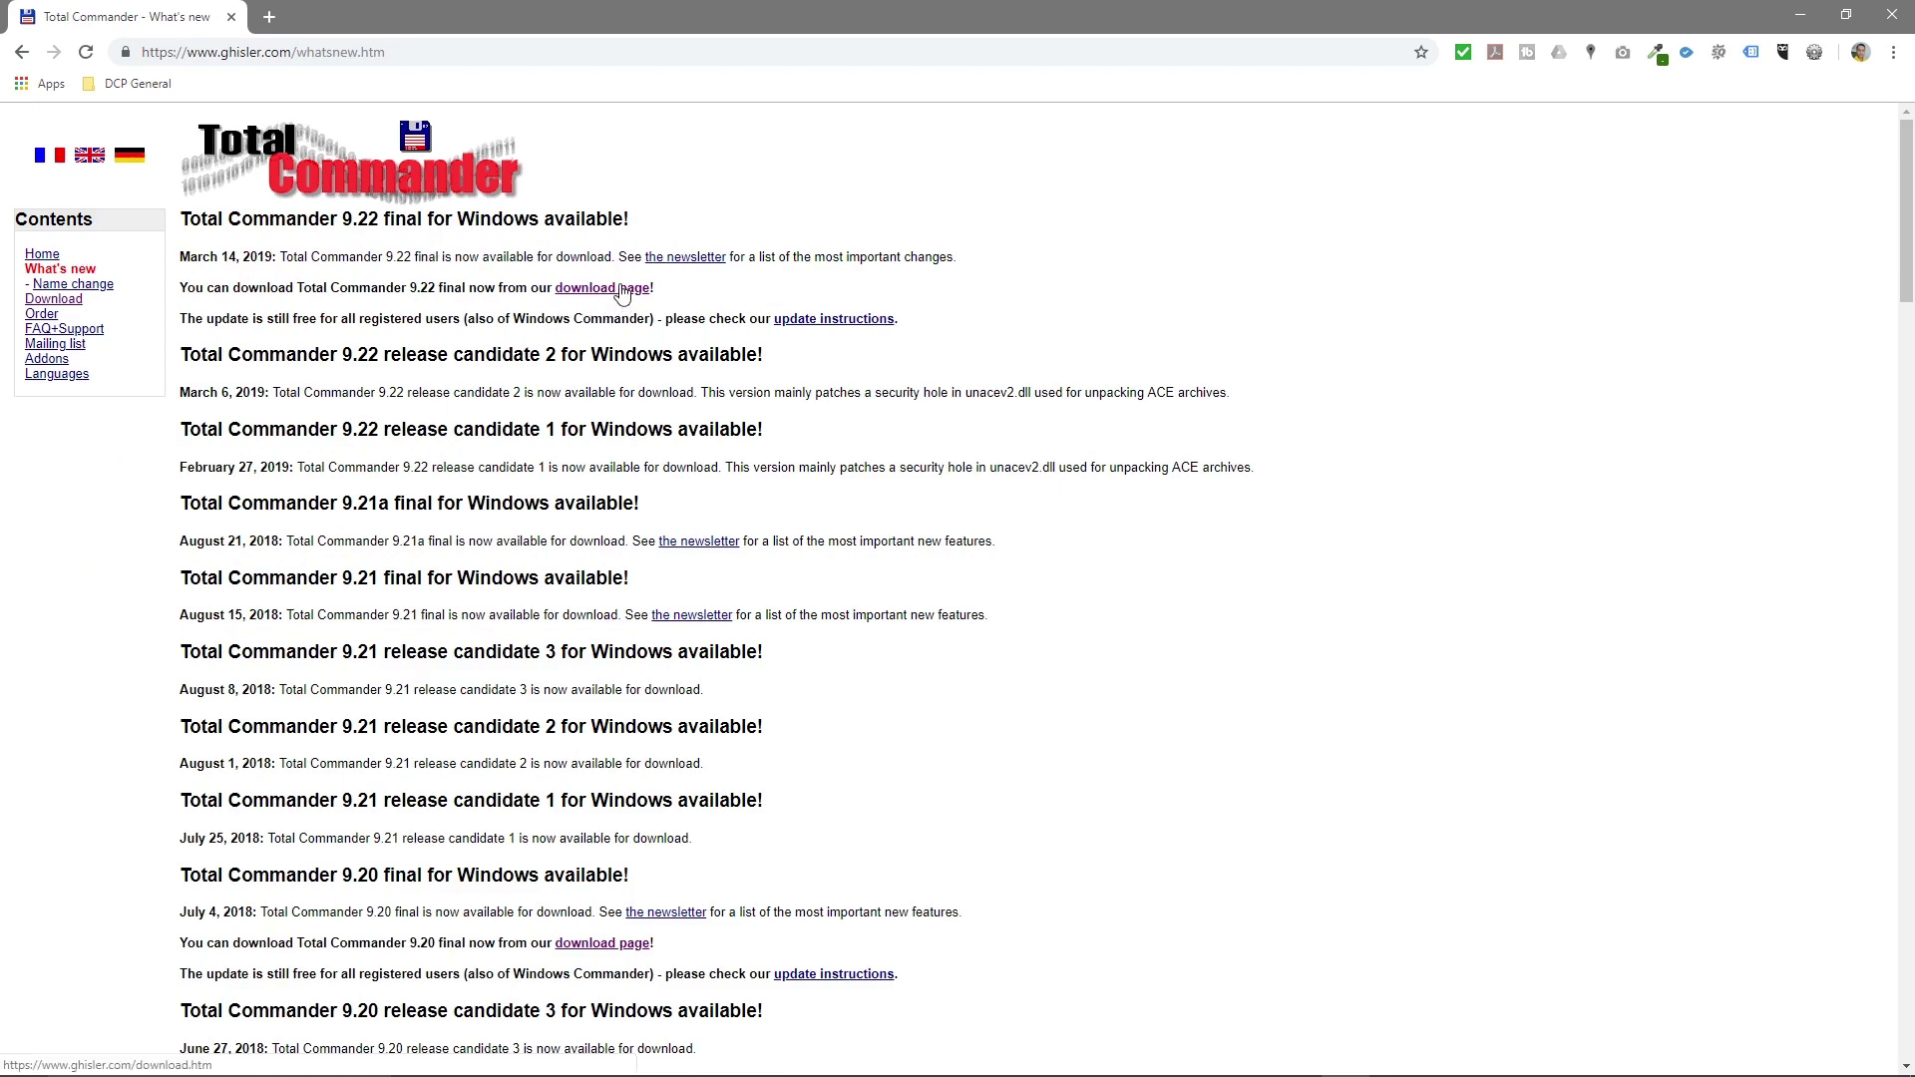
pyautogui.click(622, 289)
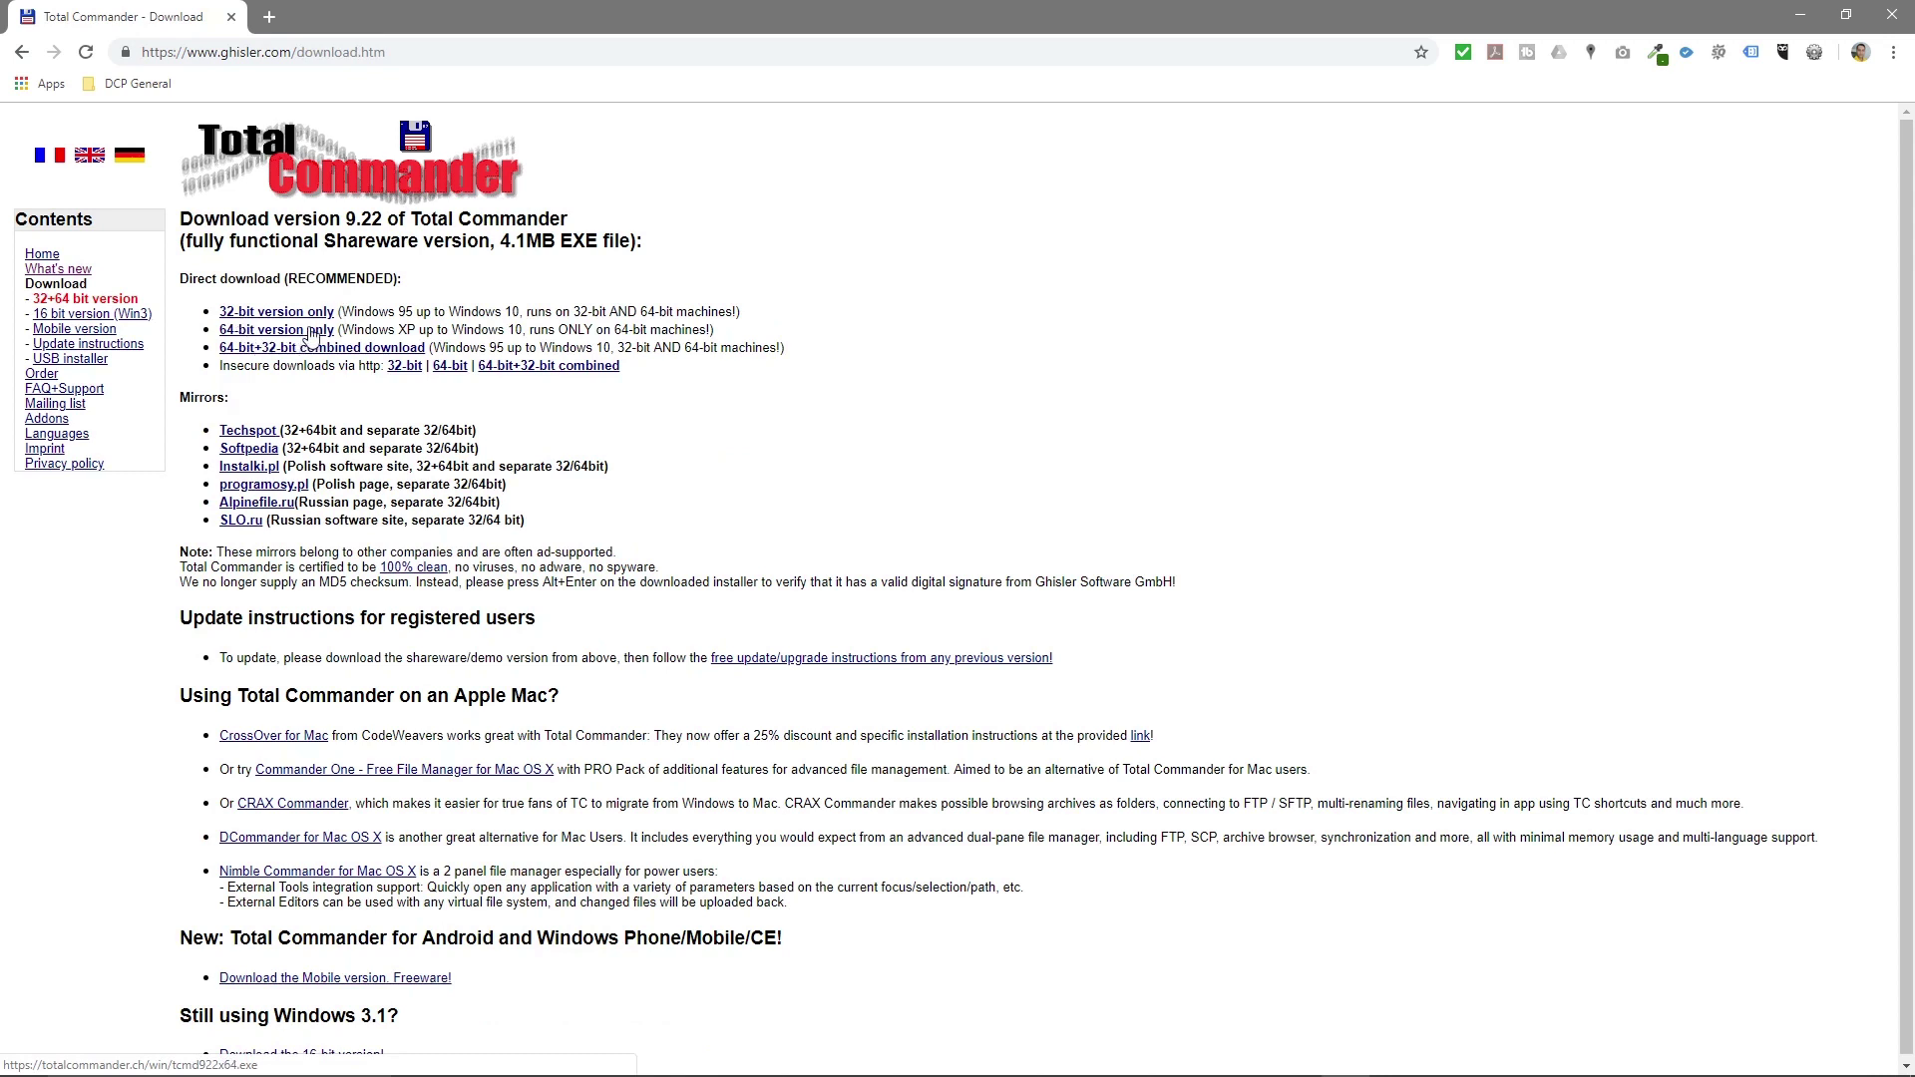
pyautogui.click(277, 331)
pyautogui.click(169, 1060)
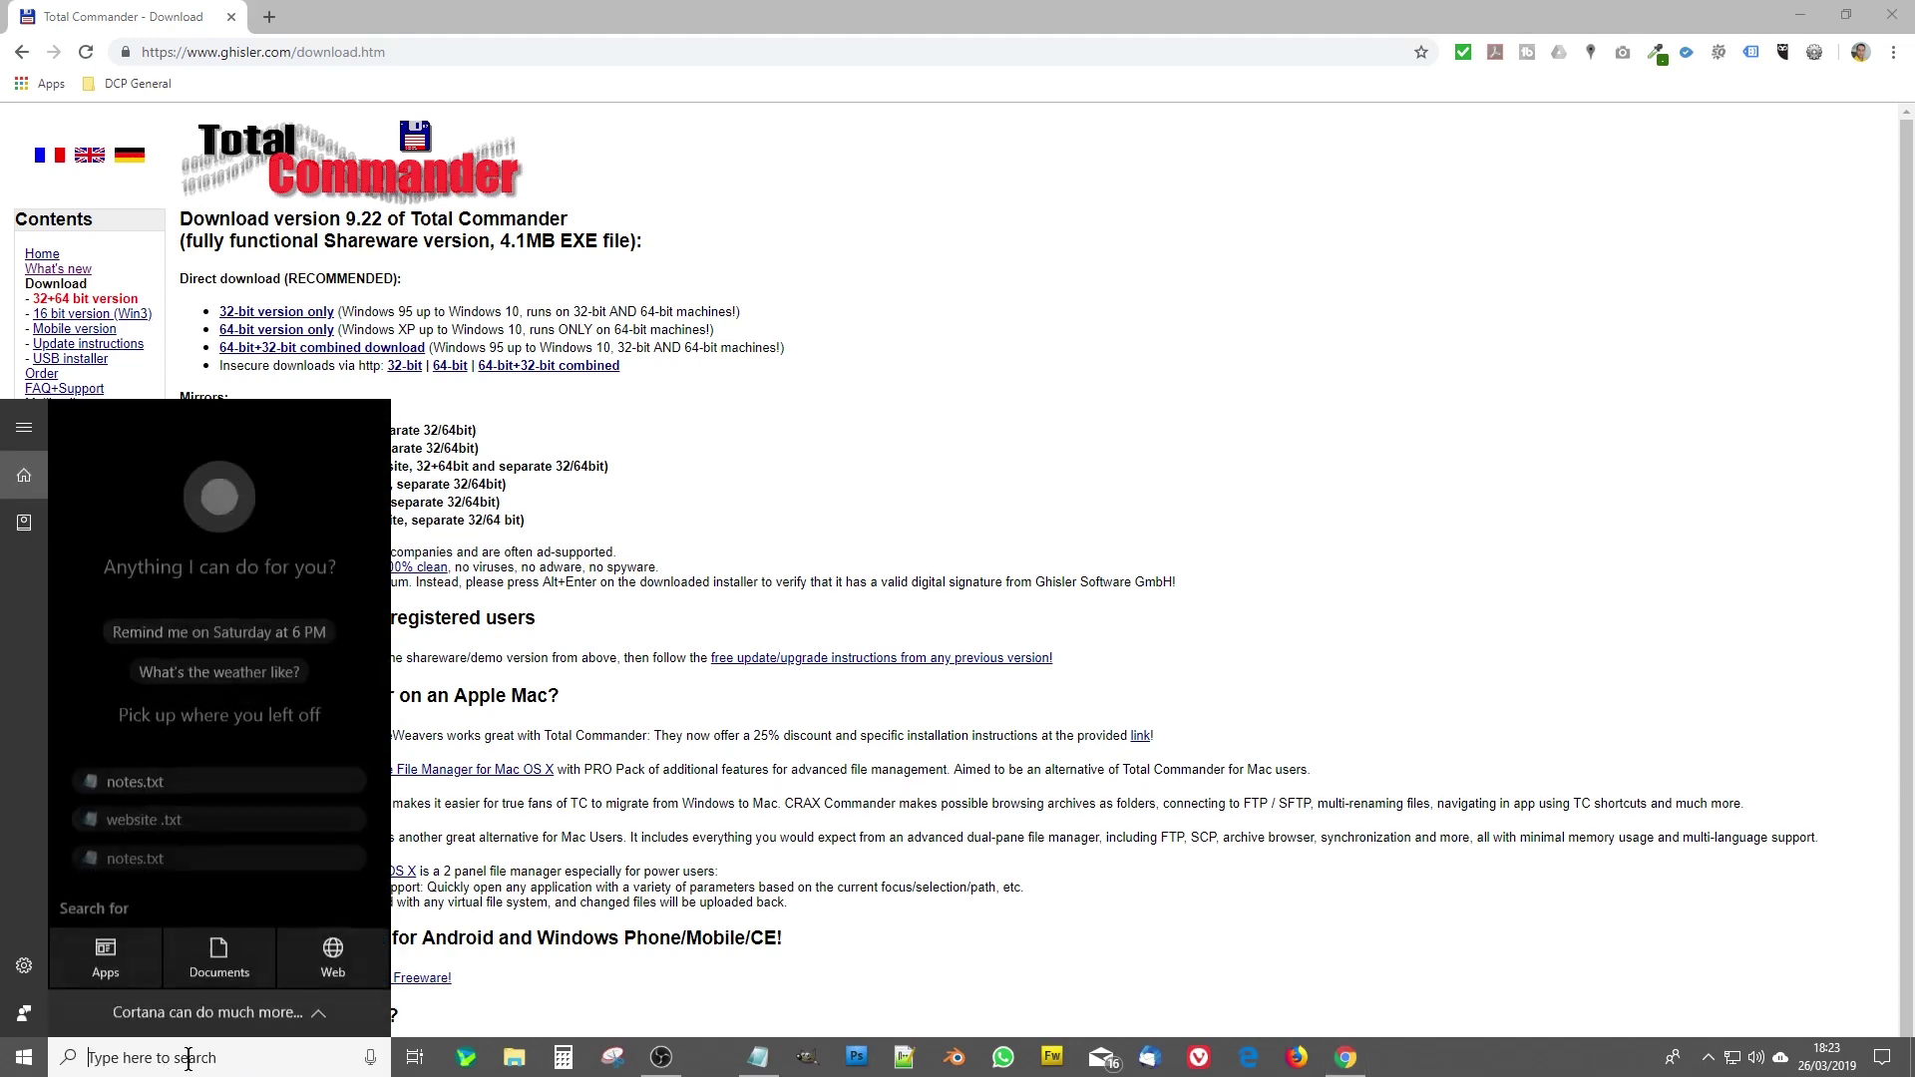
# - Check in System Information that the PC is x64-based, then return to Chrome
pyautogui.write('system')
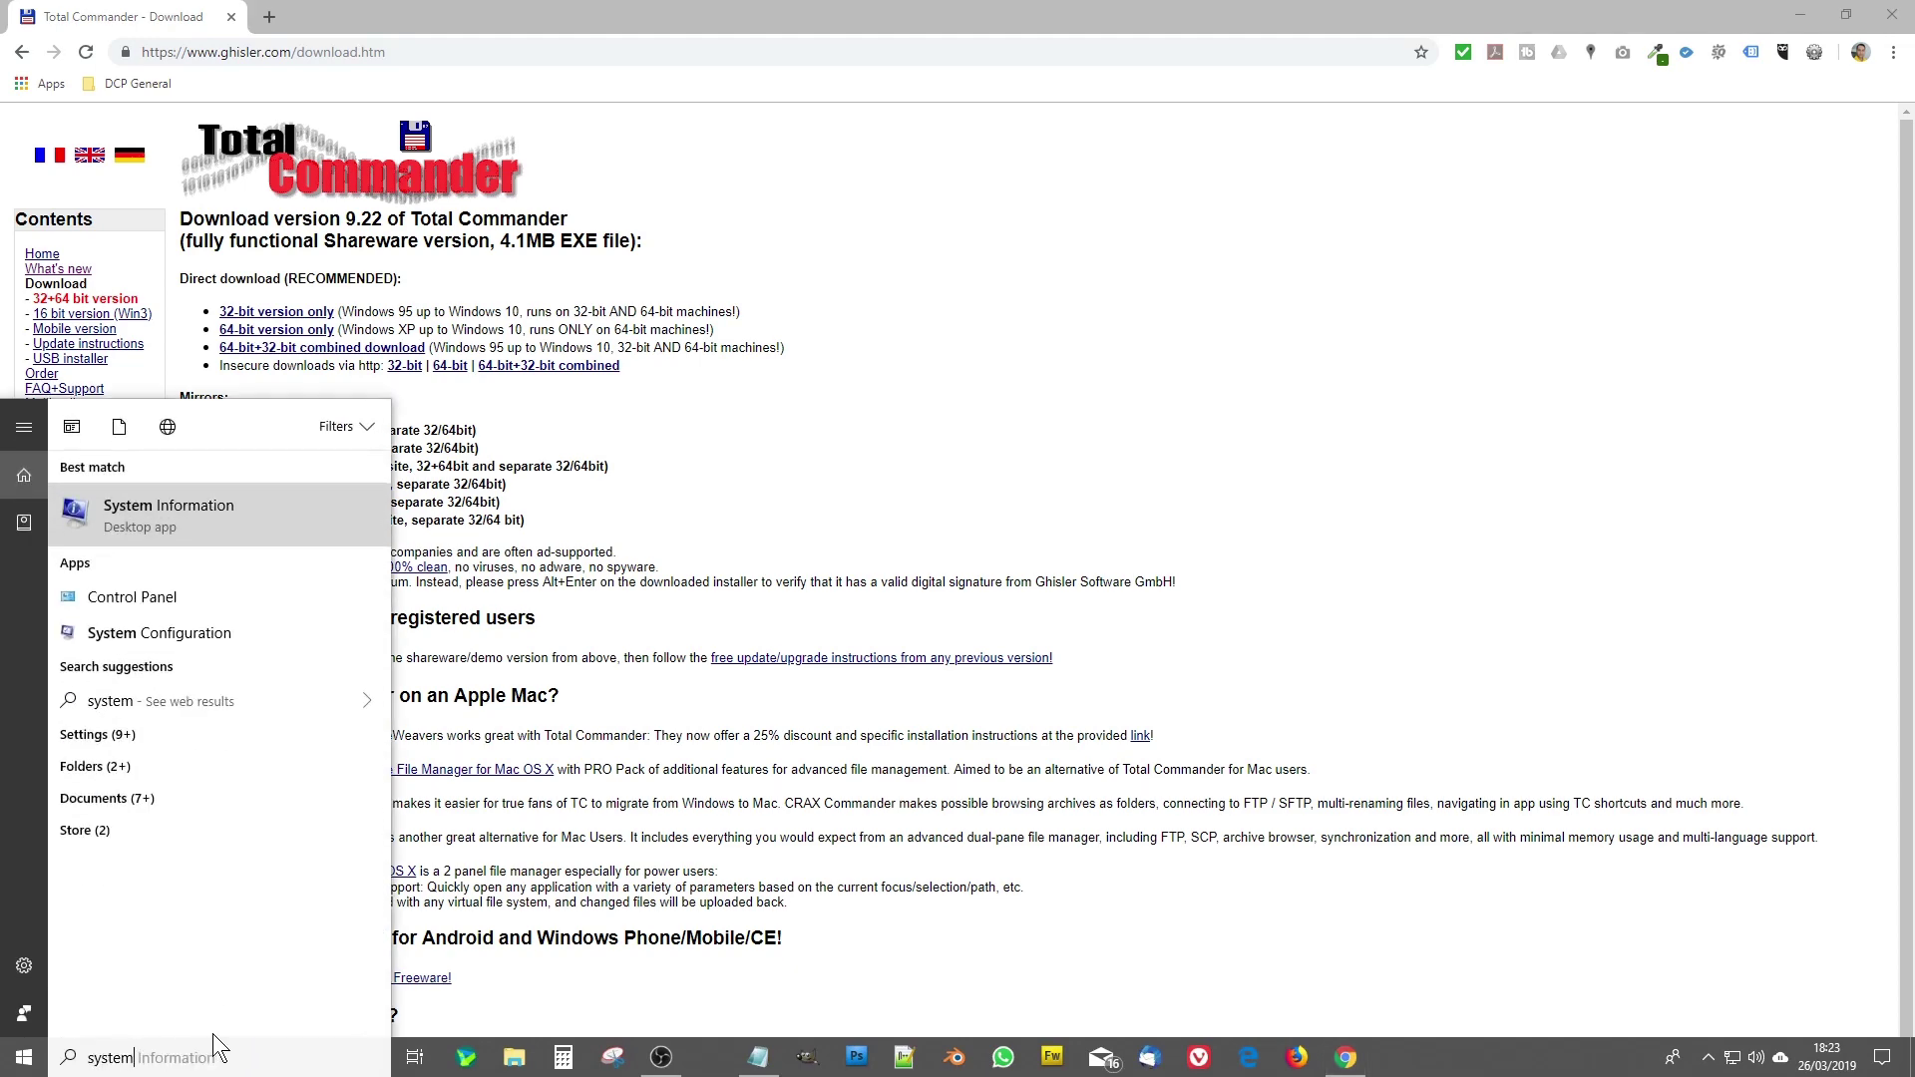
pyautogui.press('Return')
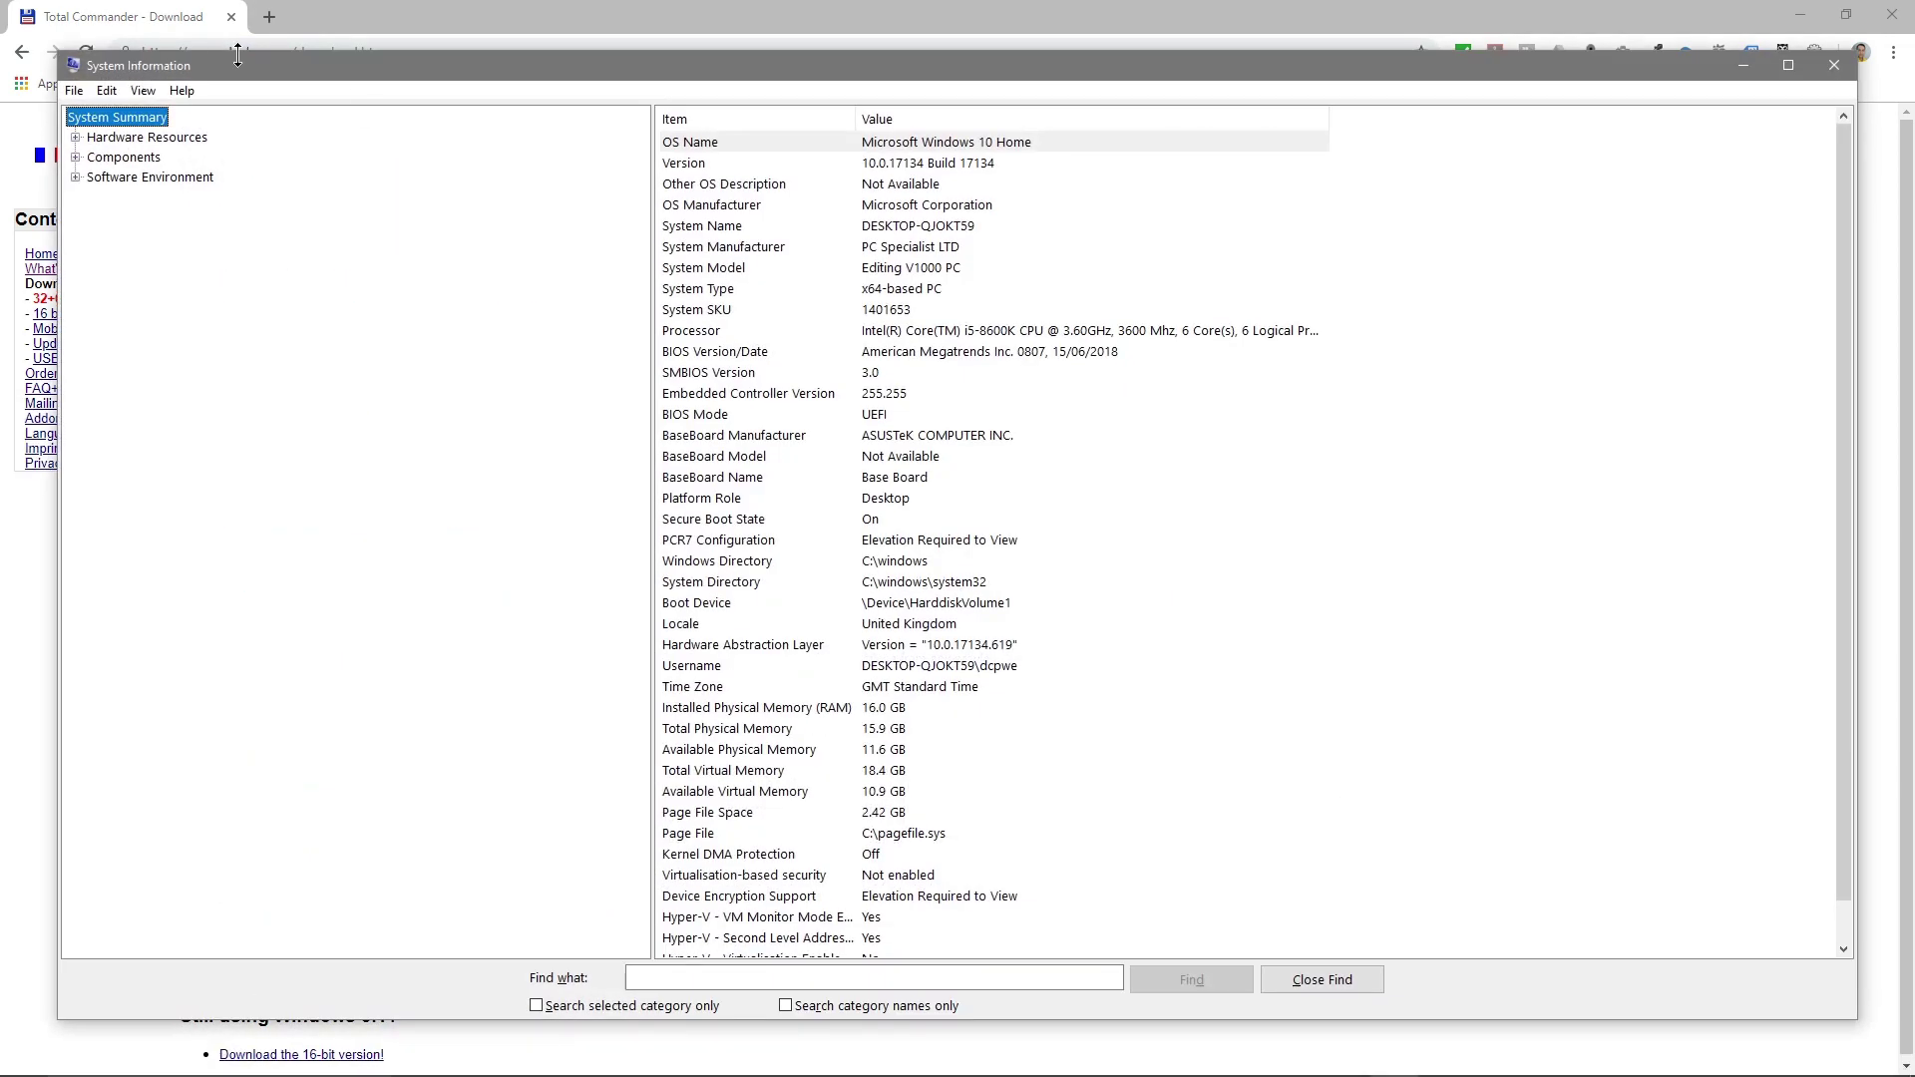
pyautogui.moveTo(386, 73); pyautogui.dragTo(531, 140)
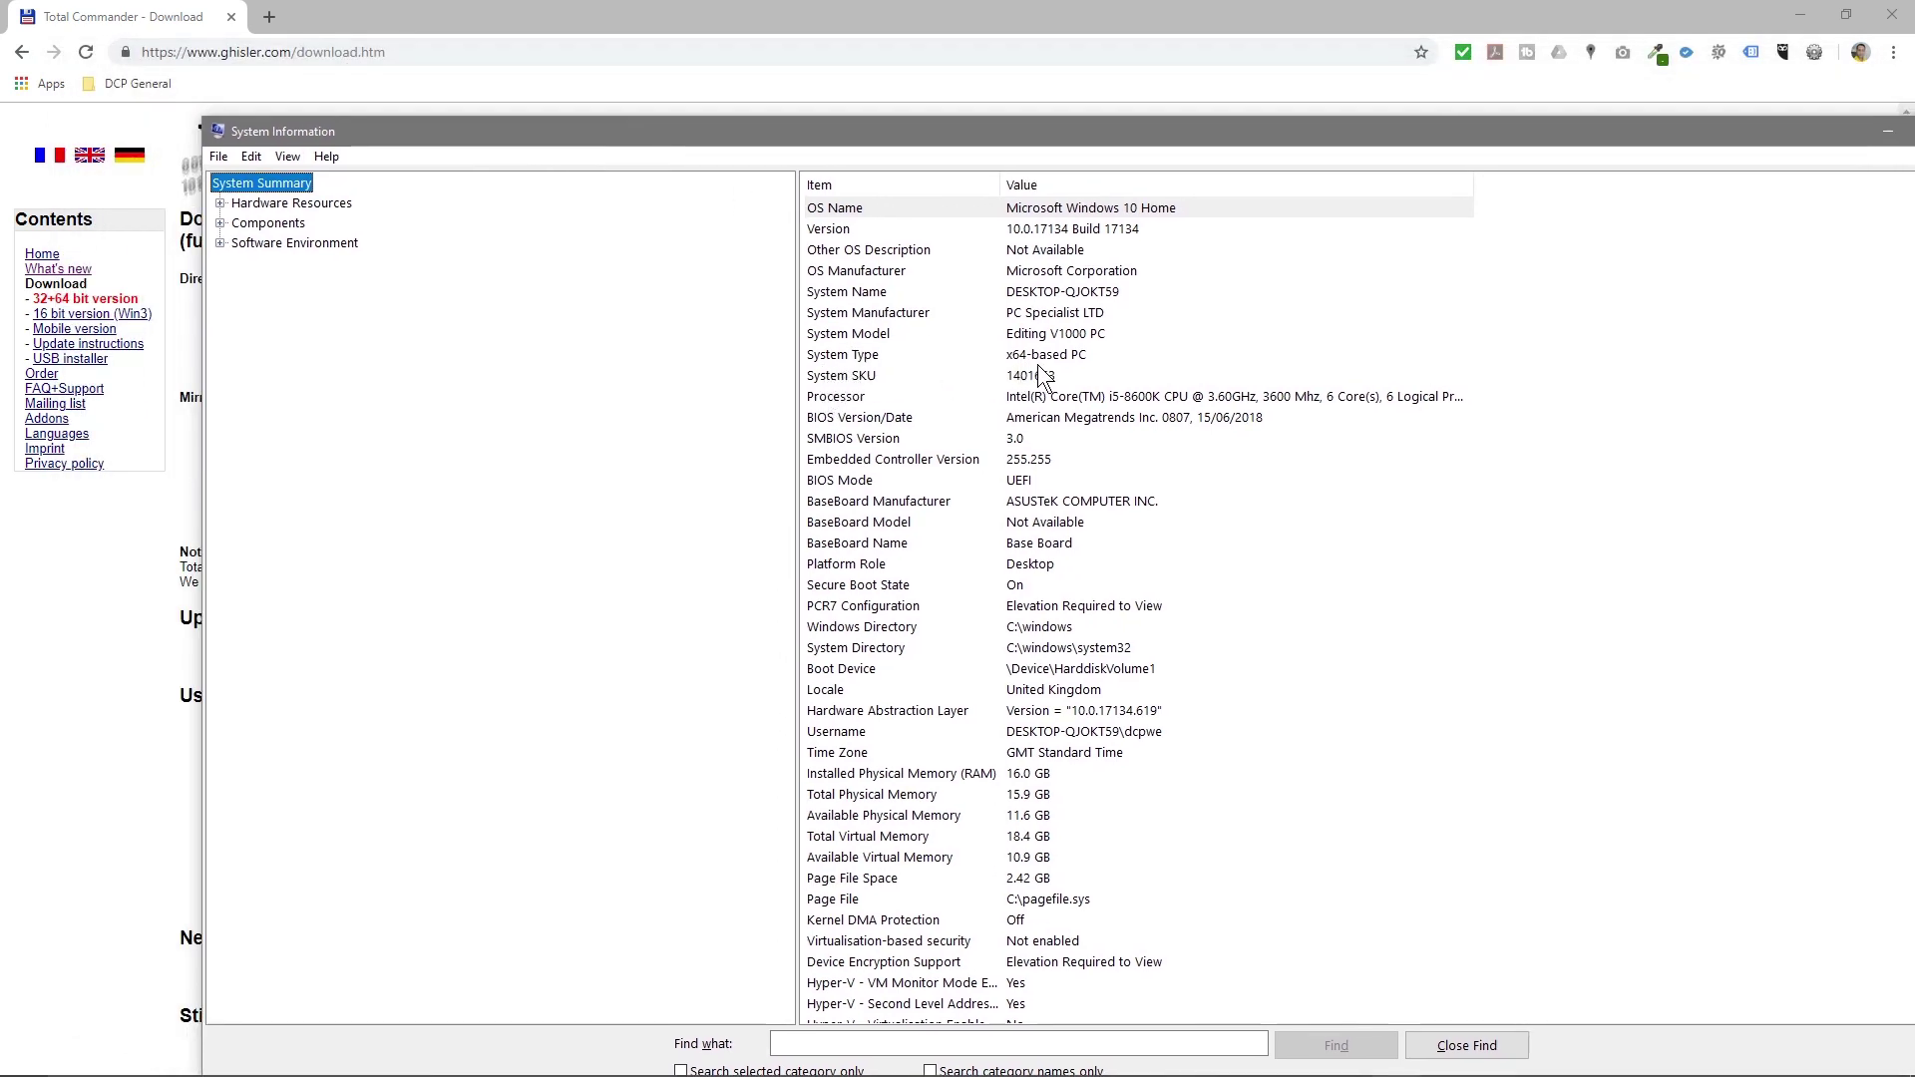
pyautogui.moveTo(852, 135); pyautogui.dragTo(1119, 145)
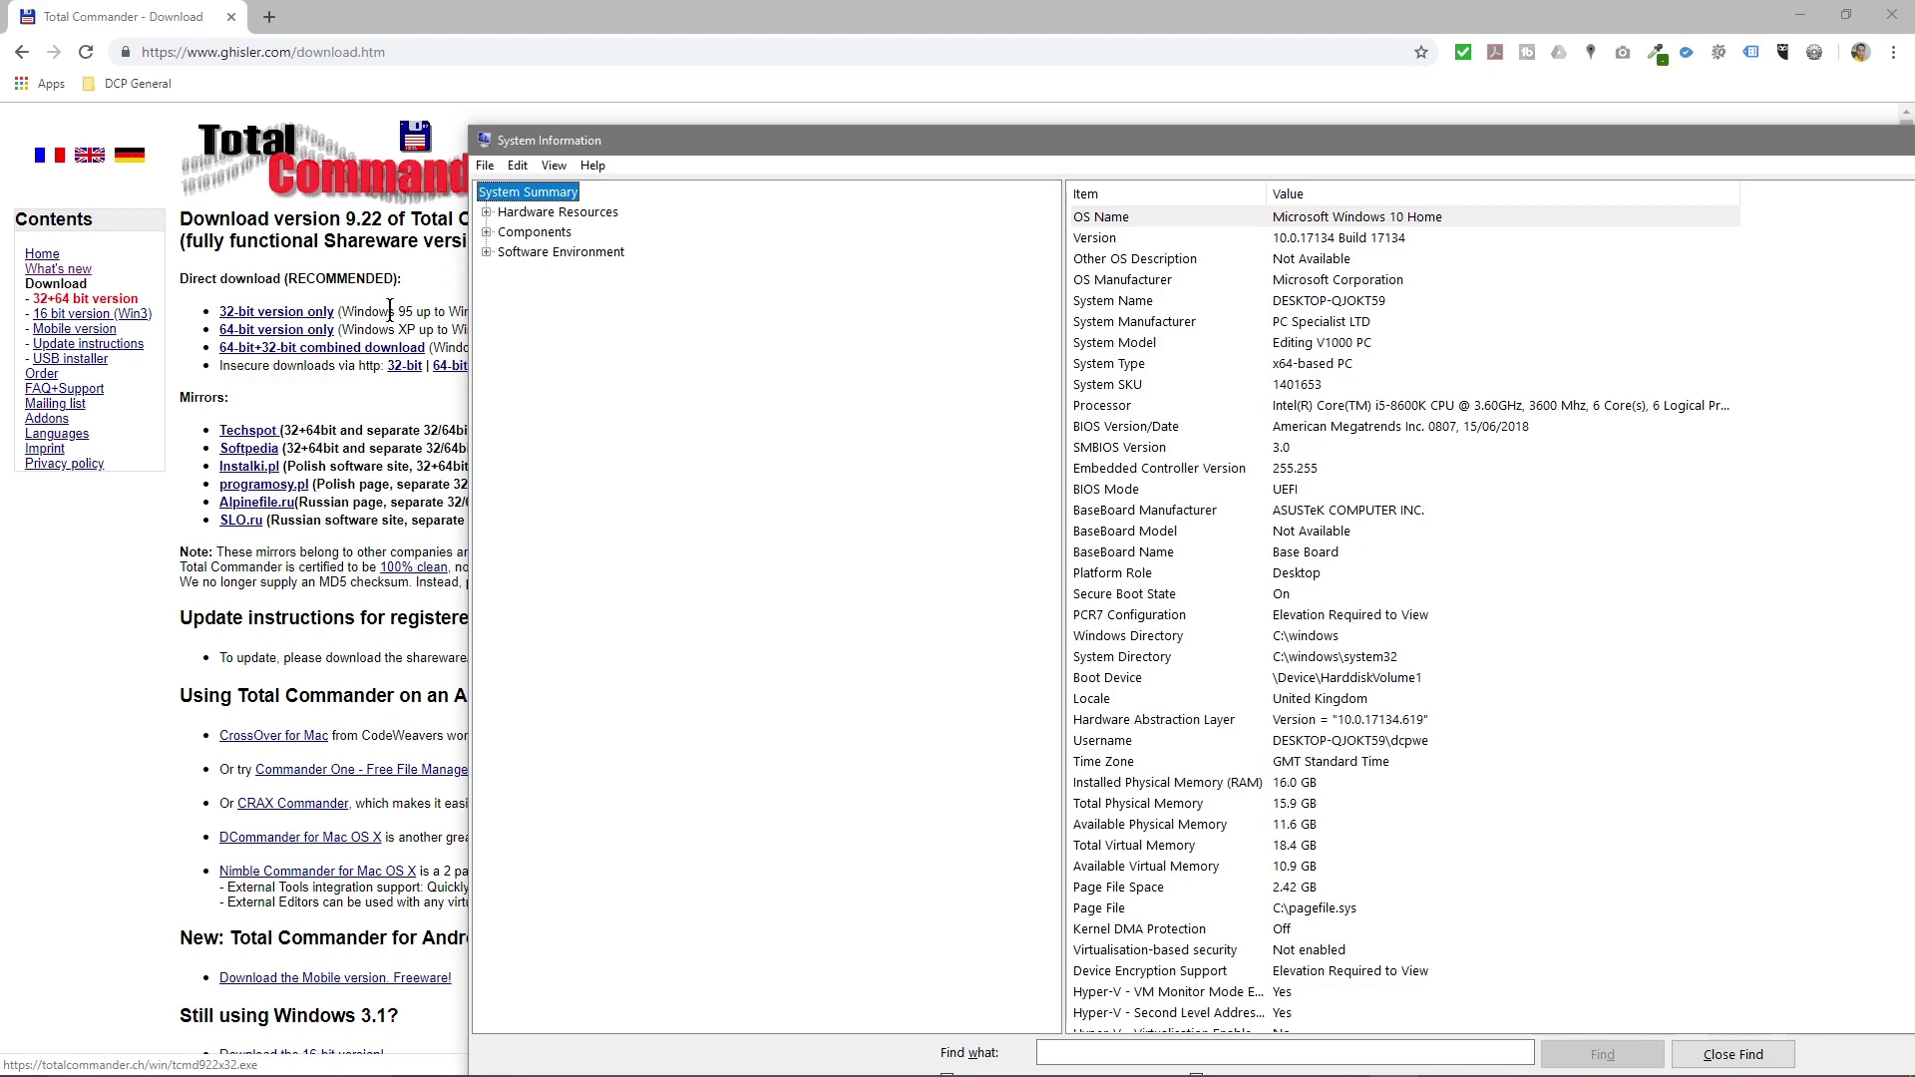
pyautogui.hotkey('alt', 'Tab')
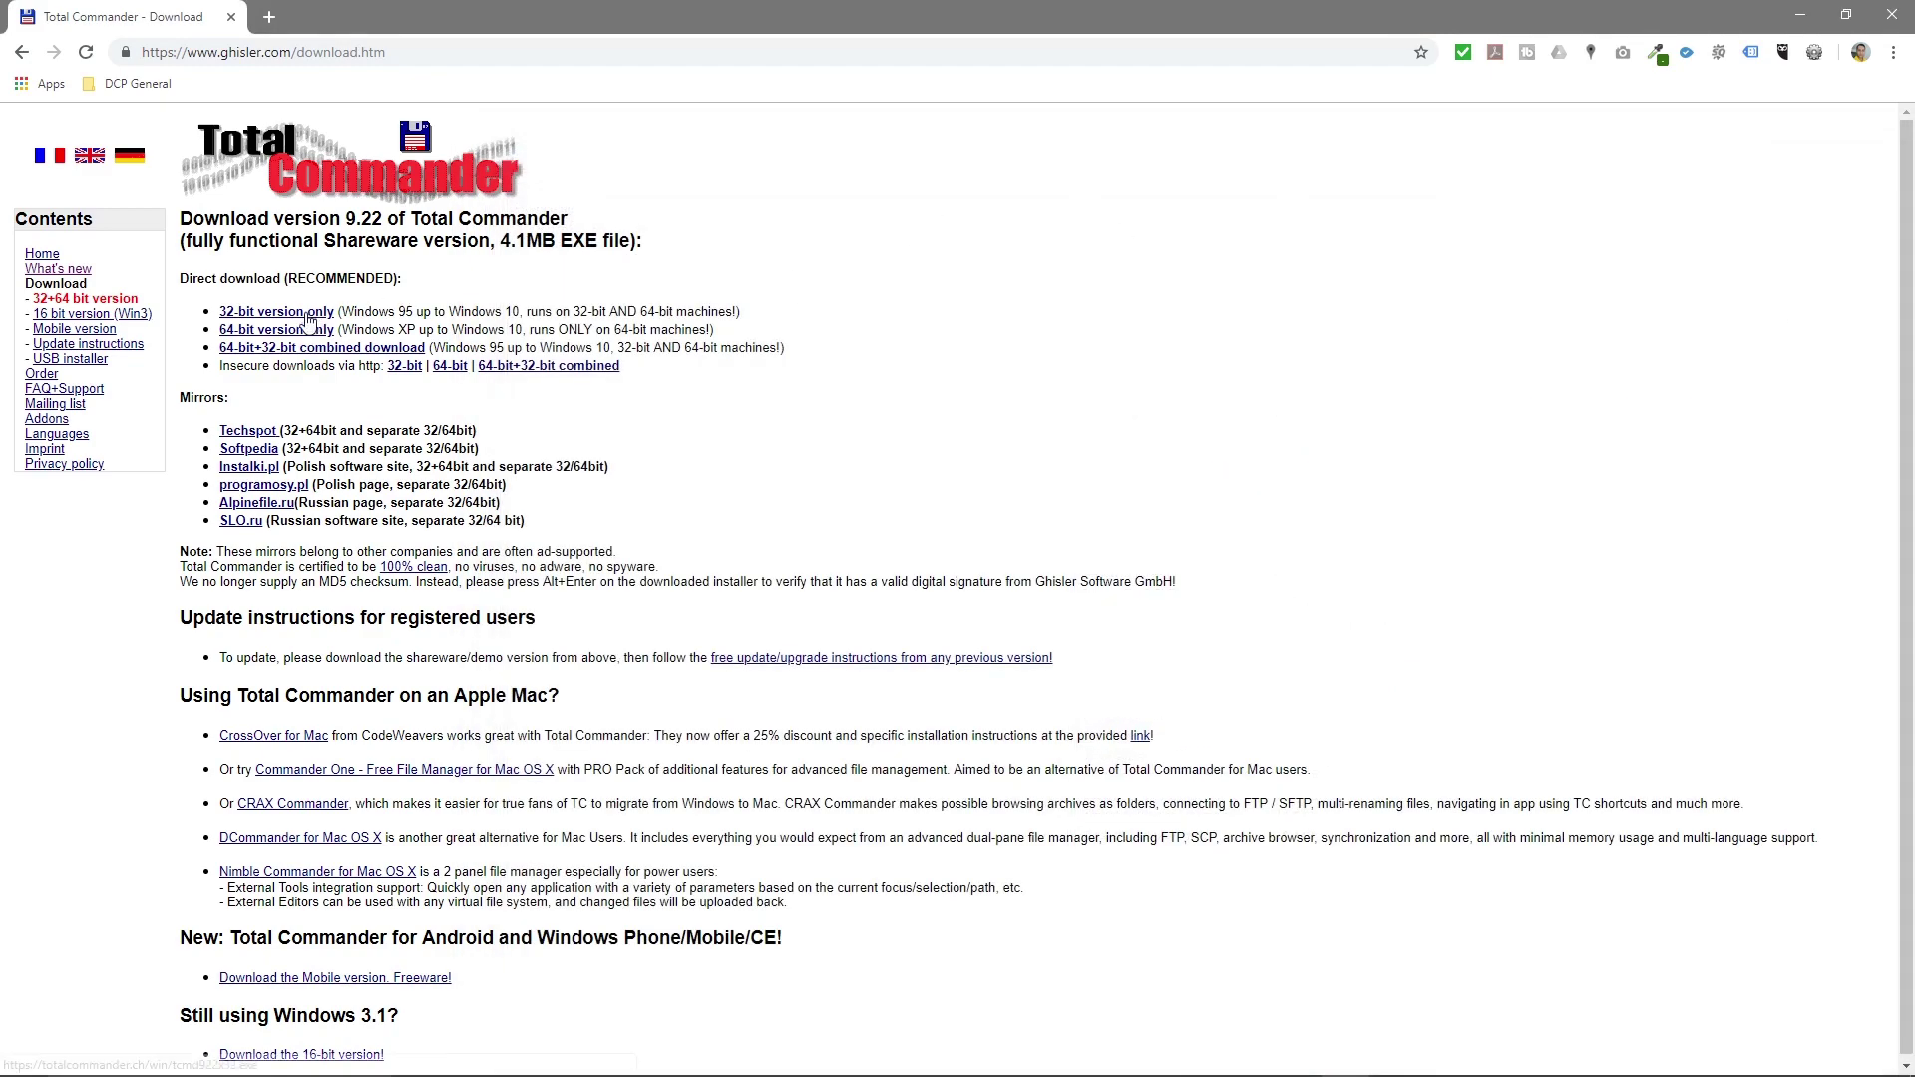
# - Download the 64-bit installer, snap Chrome left and the tutorial folder right
pyautogui.click(282, 337)
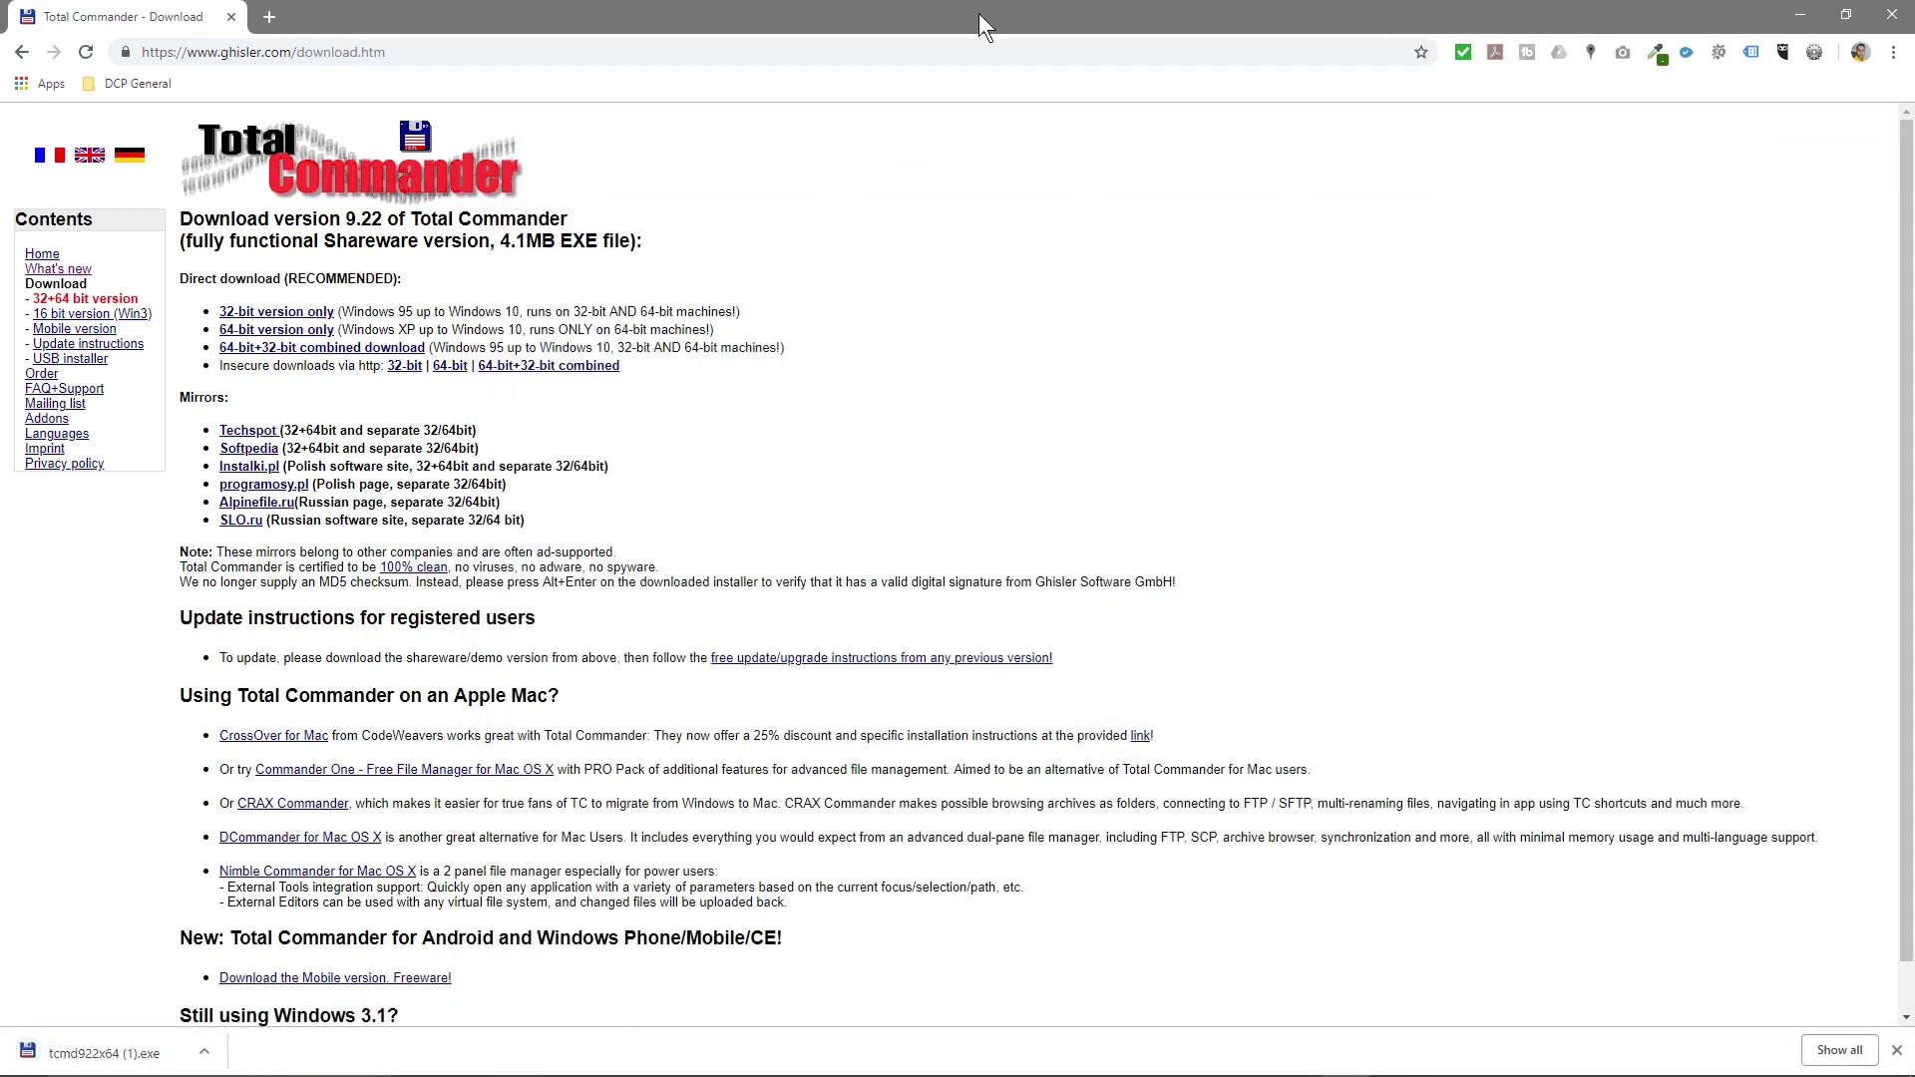
pyautogui.moveTo(979, 14); pyautogui.dragTo(0, 150)
pyautogui.click(1773, 163)
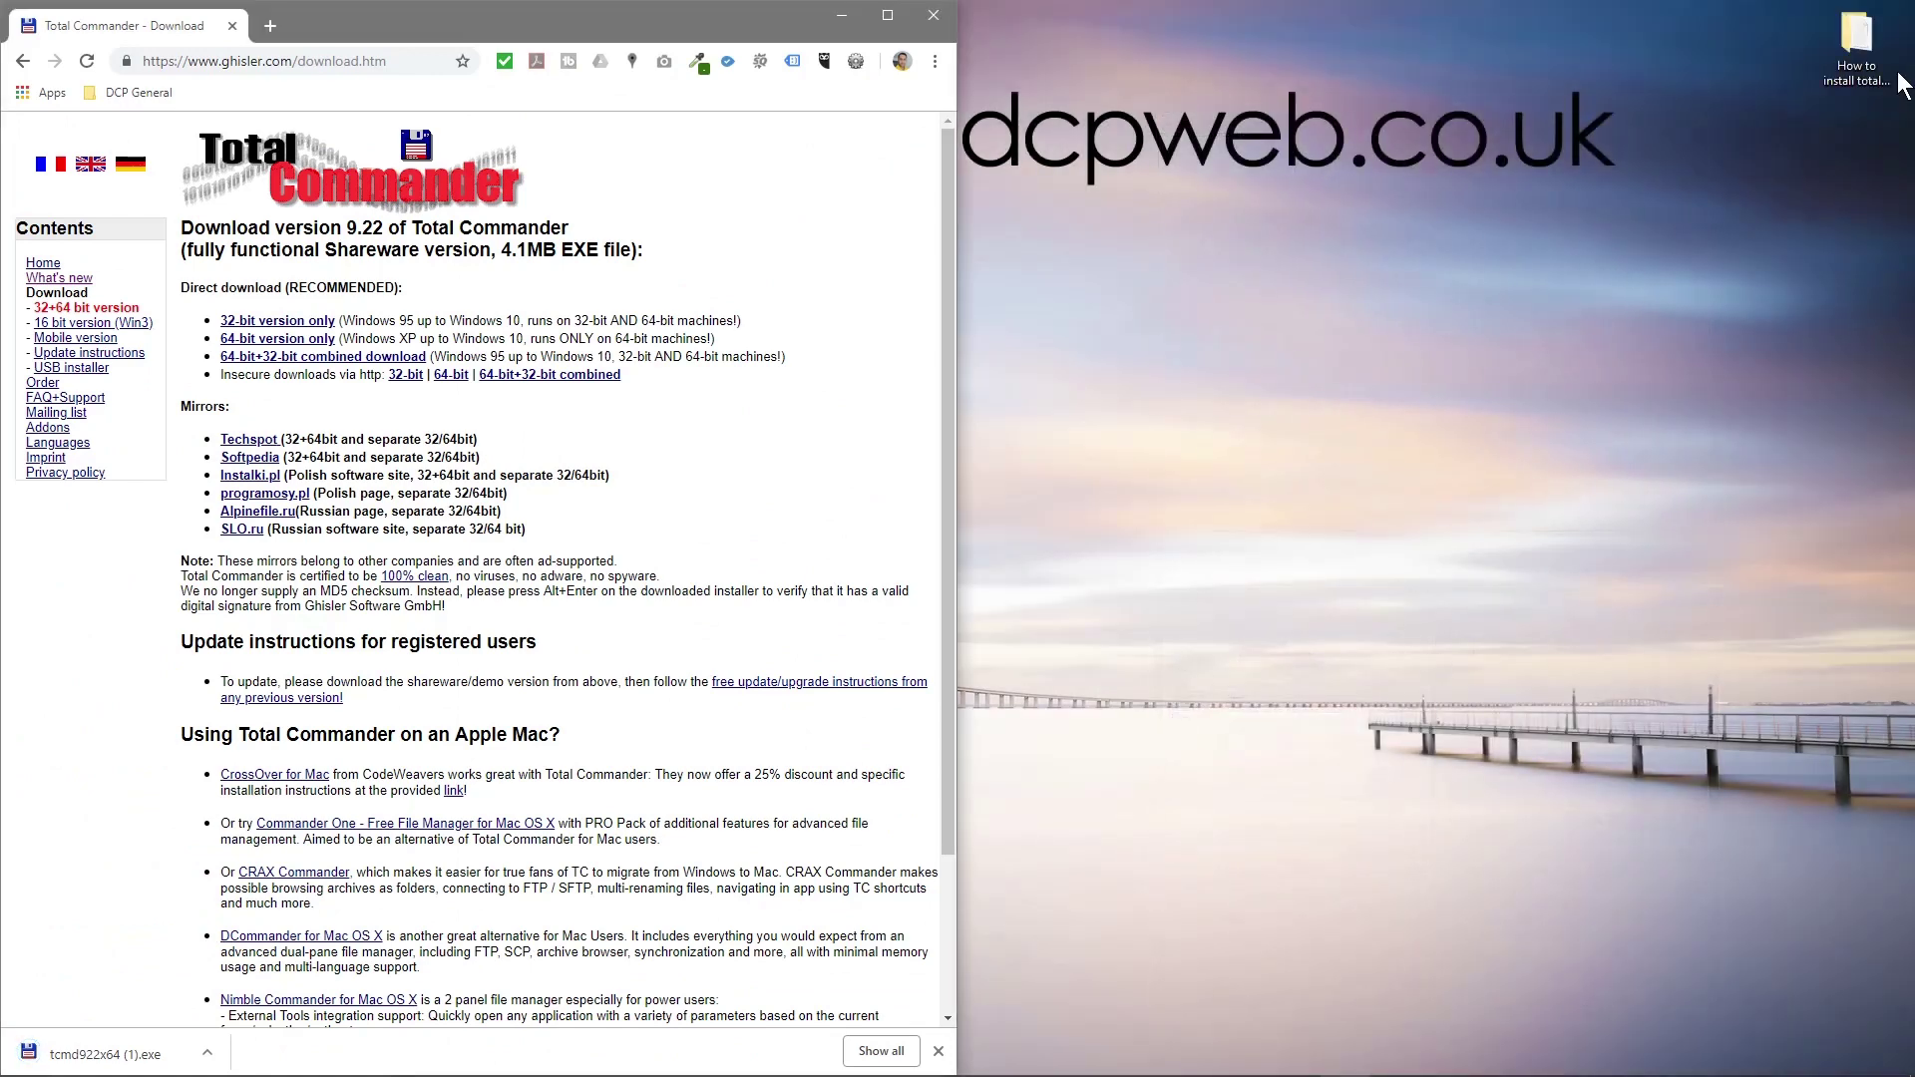
pyautogui.doubleClick(1841, 34)
pyautogui.press('super+Right')
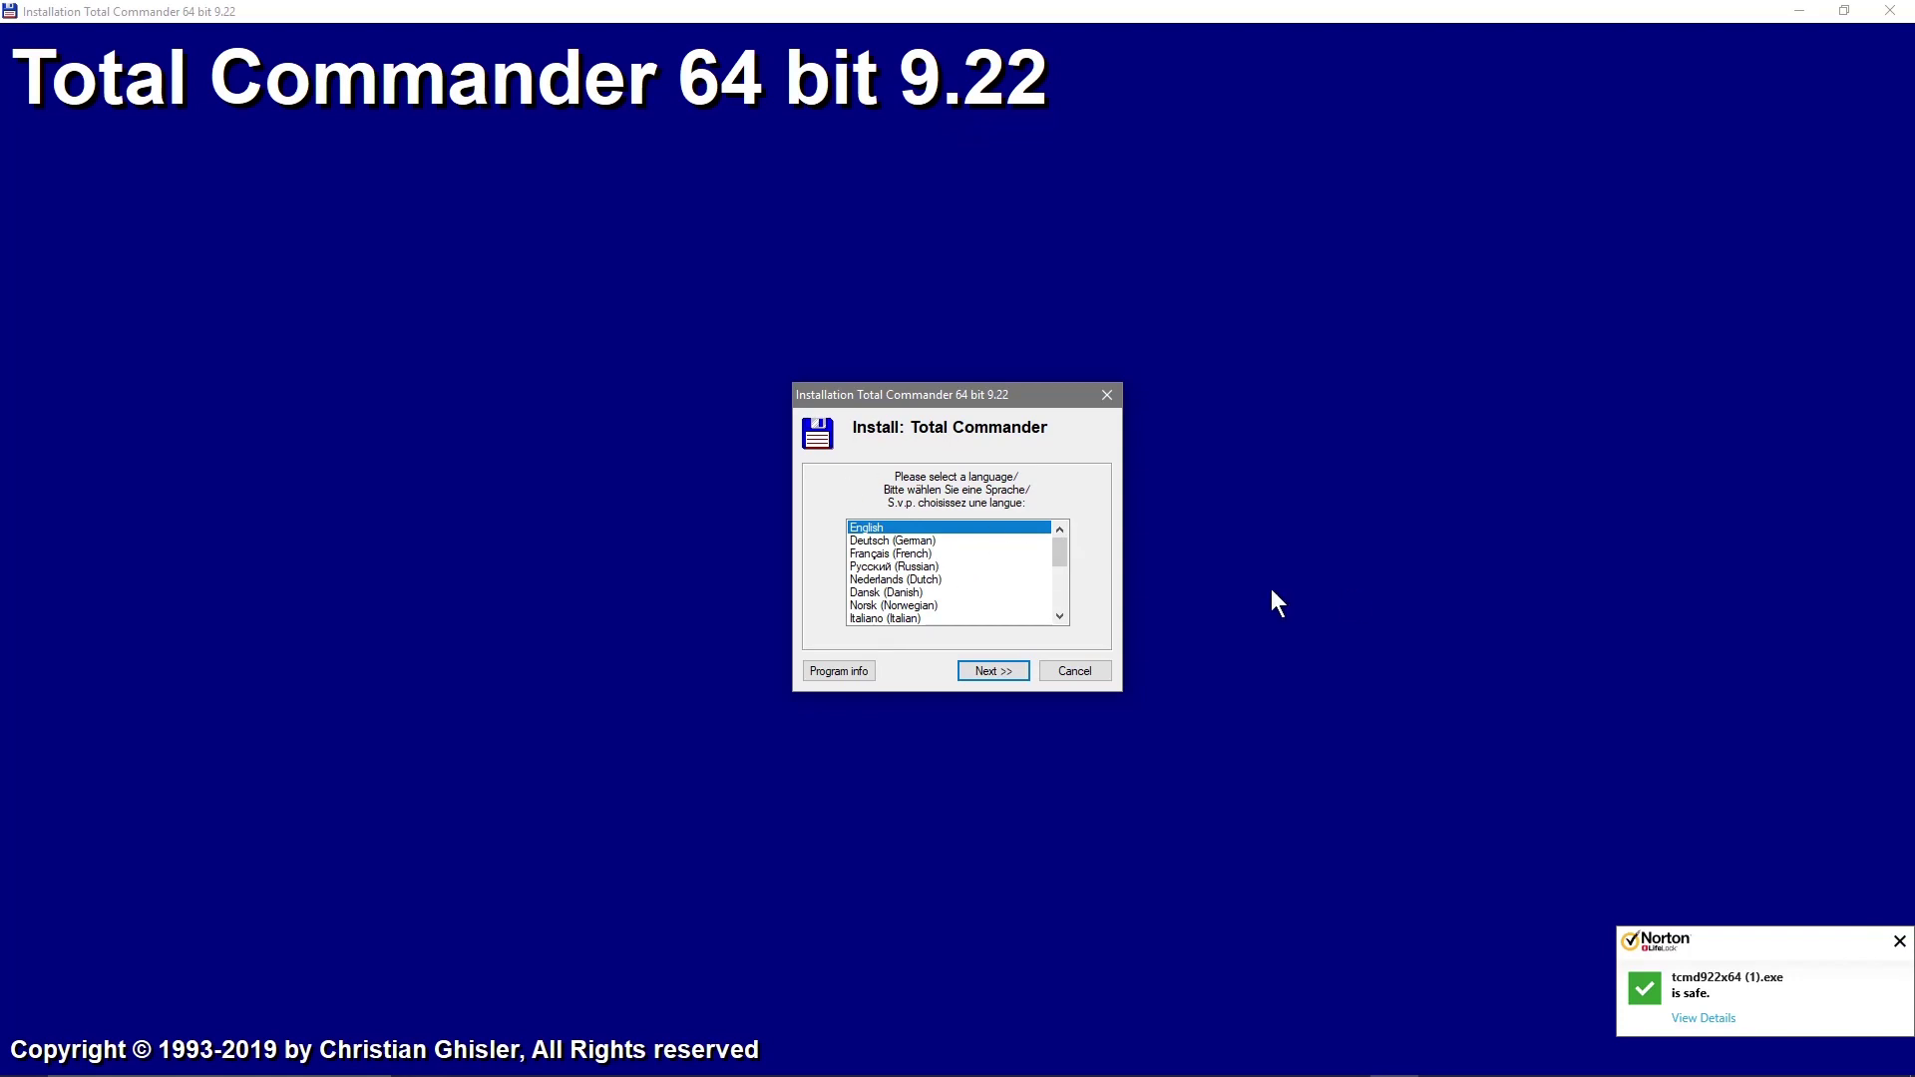
# - Keep English as the program language and skip installing other languages
pyautogui.click(987, 667)
pyautogui.click(913, 669)
pyautogui.scroll(-5, 937, 569)
pyautogui.scroll(5, 898, 554)
pyautogui.click(995, 668)
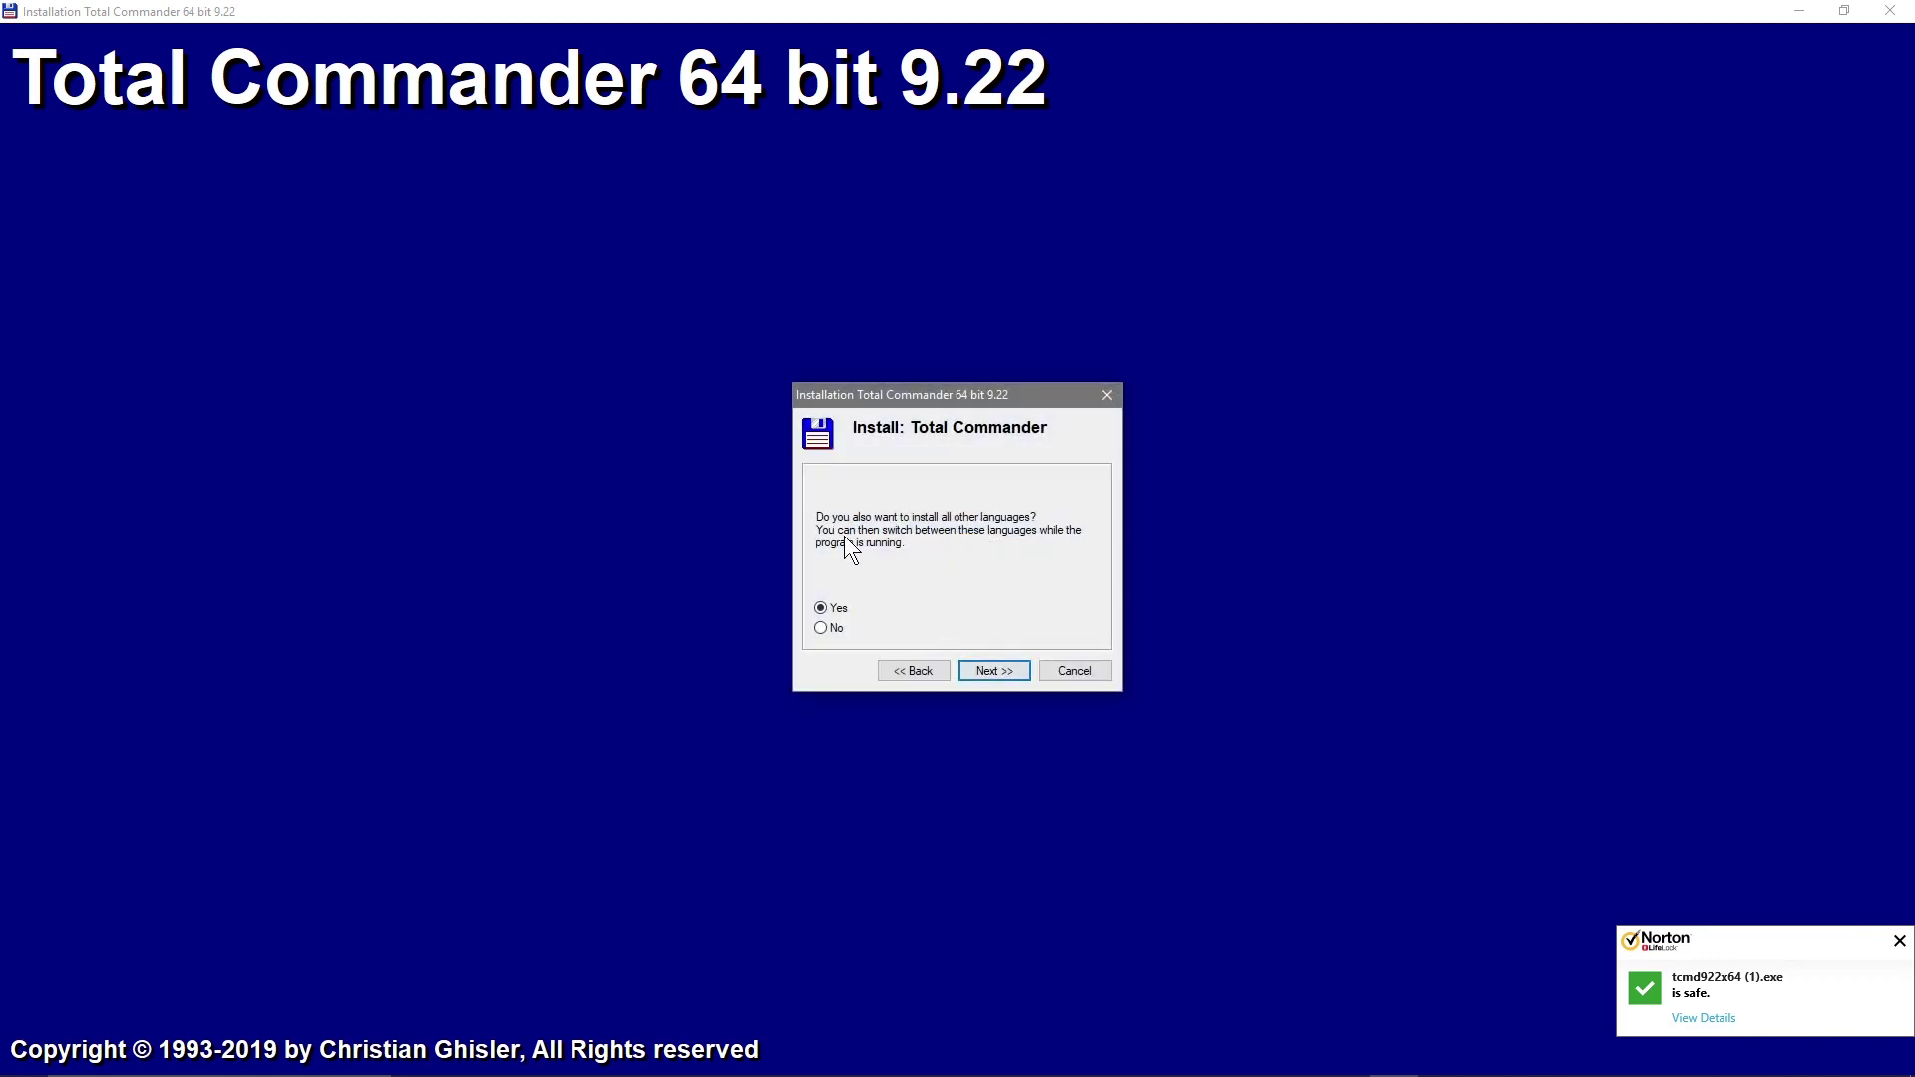
pyautogui.click(819, 629)
# - Install to c:\totalcmd with default settings location and no desktop shortcut, then confirm success
pyautogui.click(990, 666)
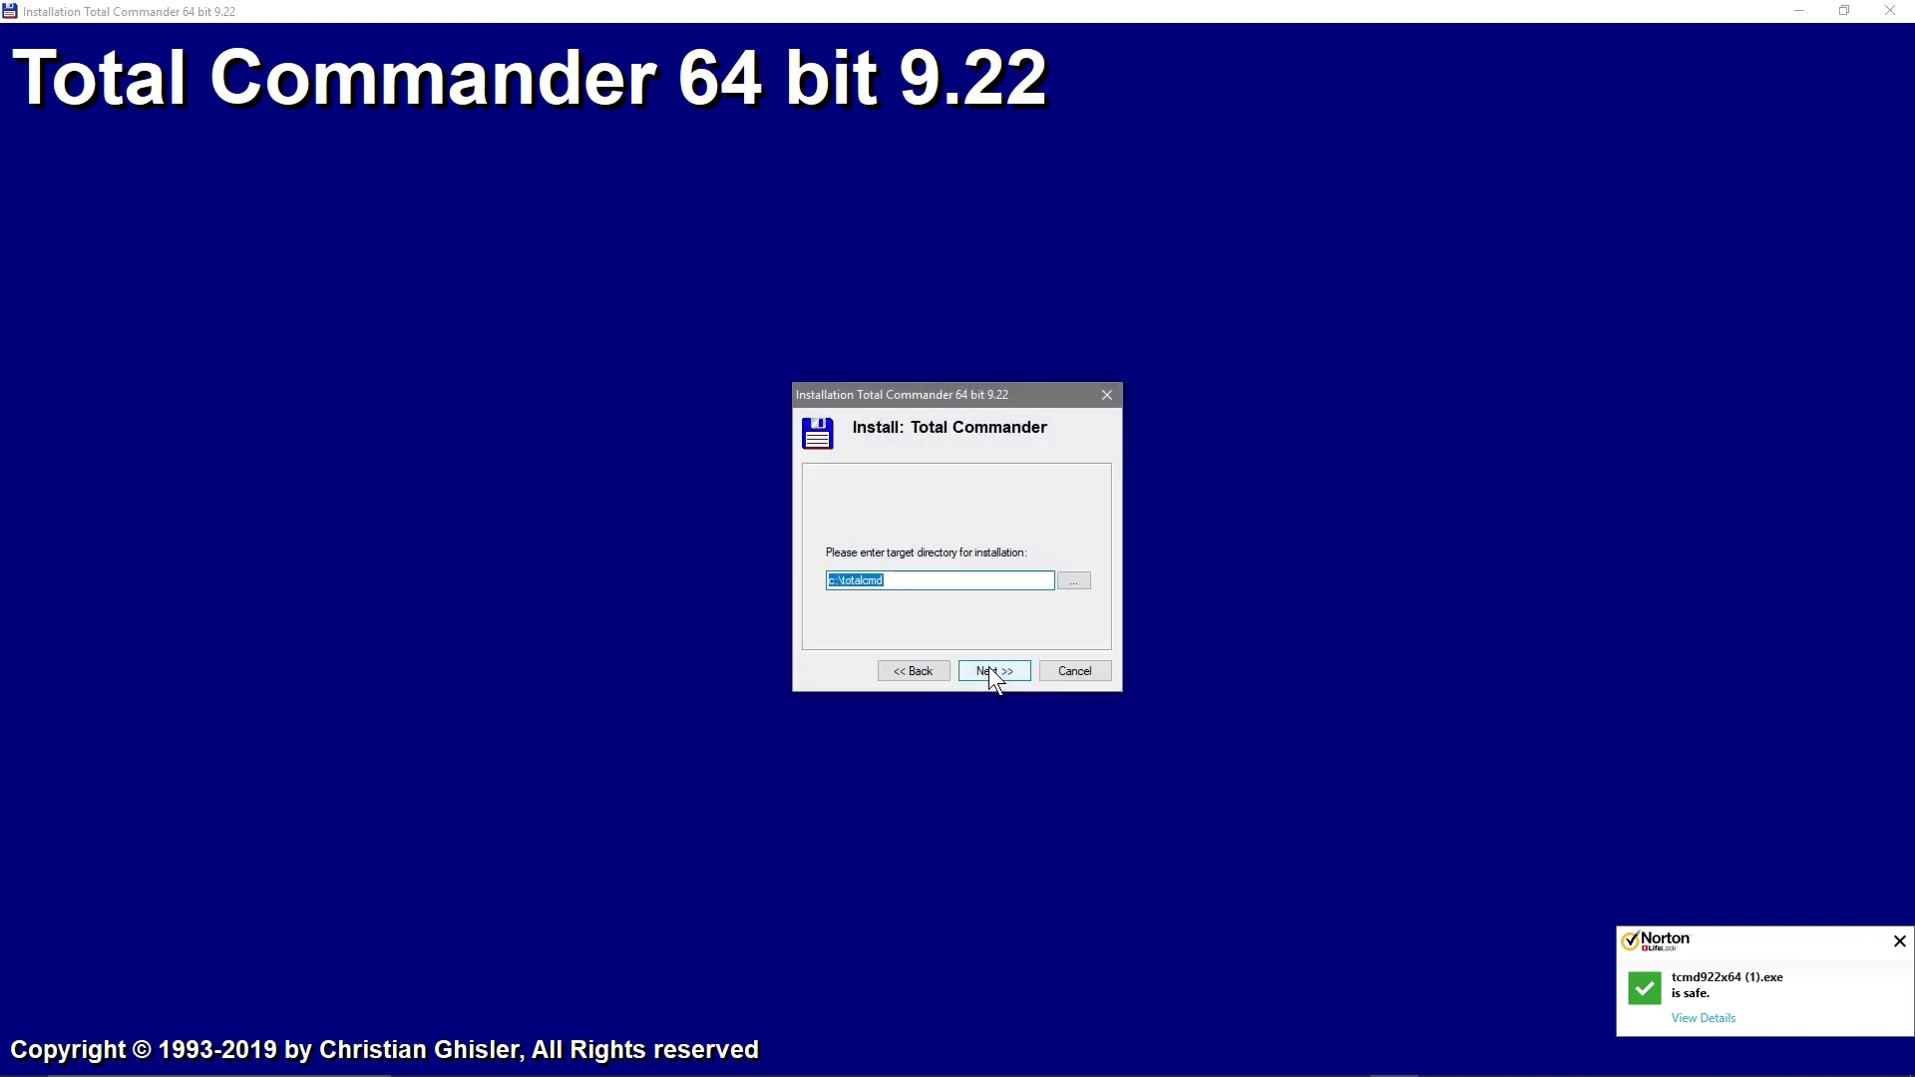
pyautogui.click(986, 667)
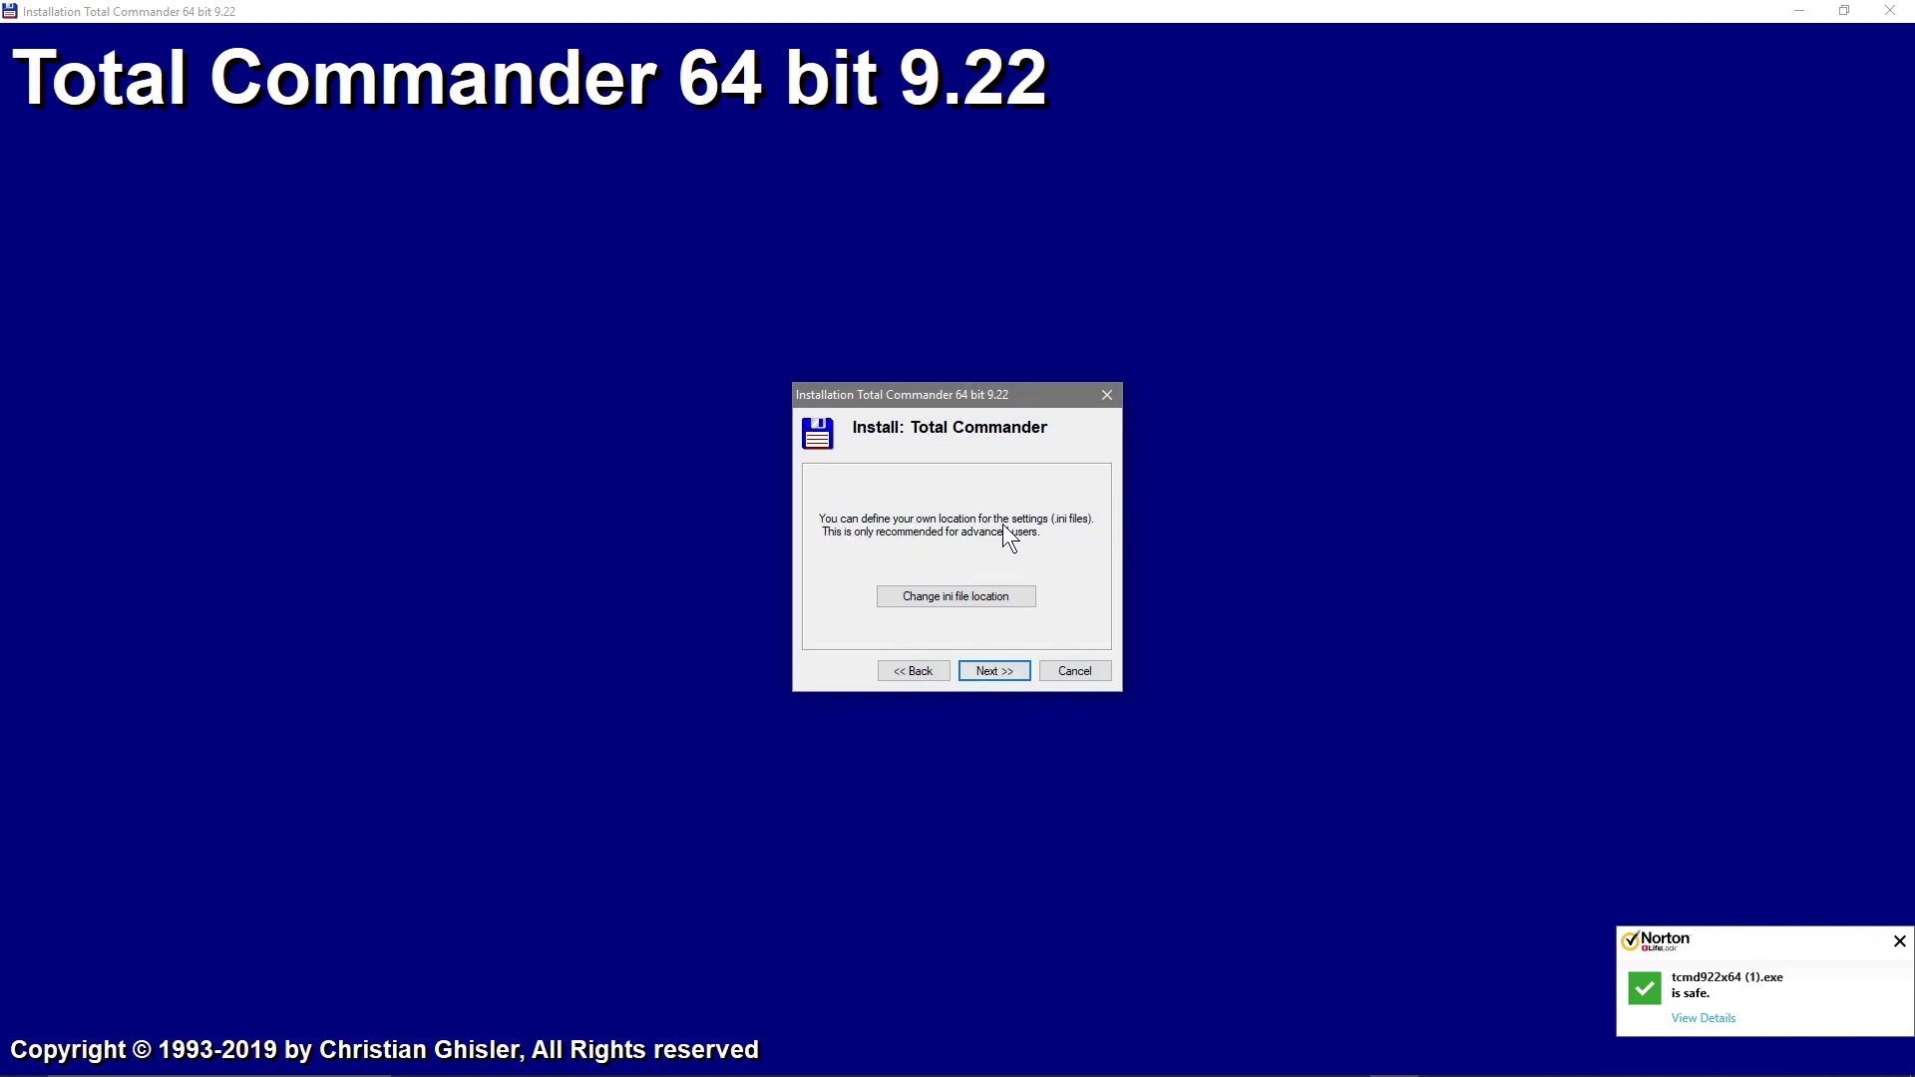
pyautogui.click(1000, 667)
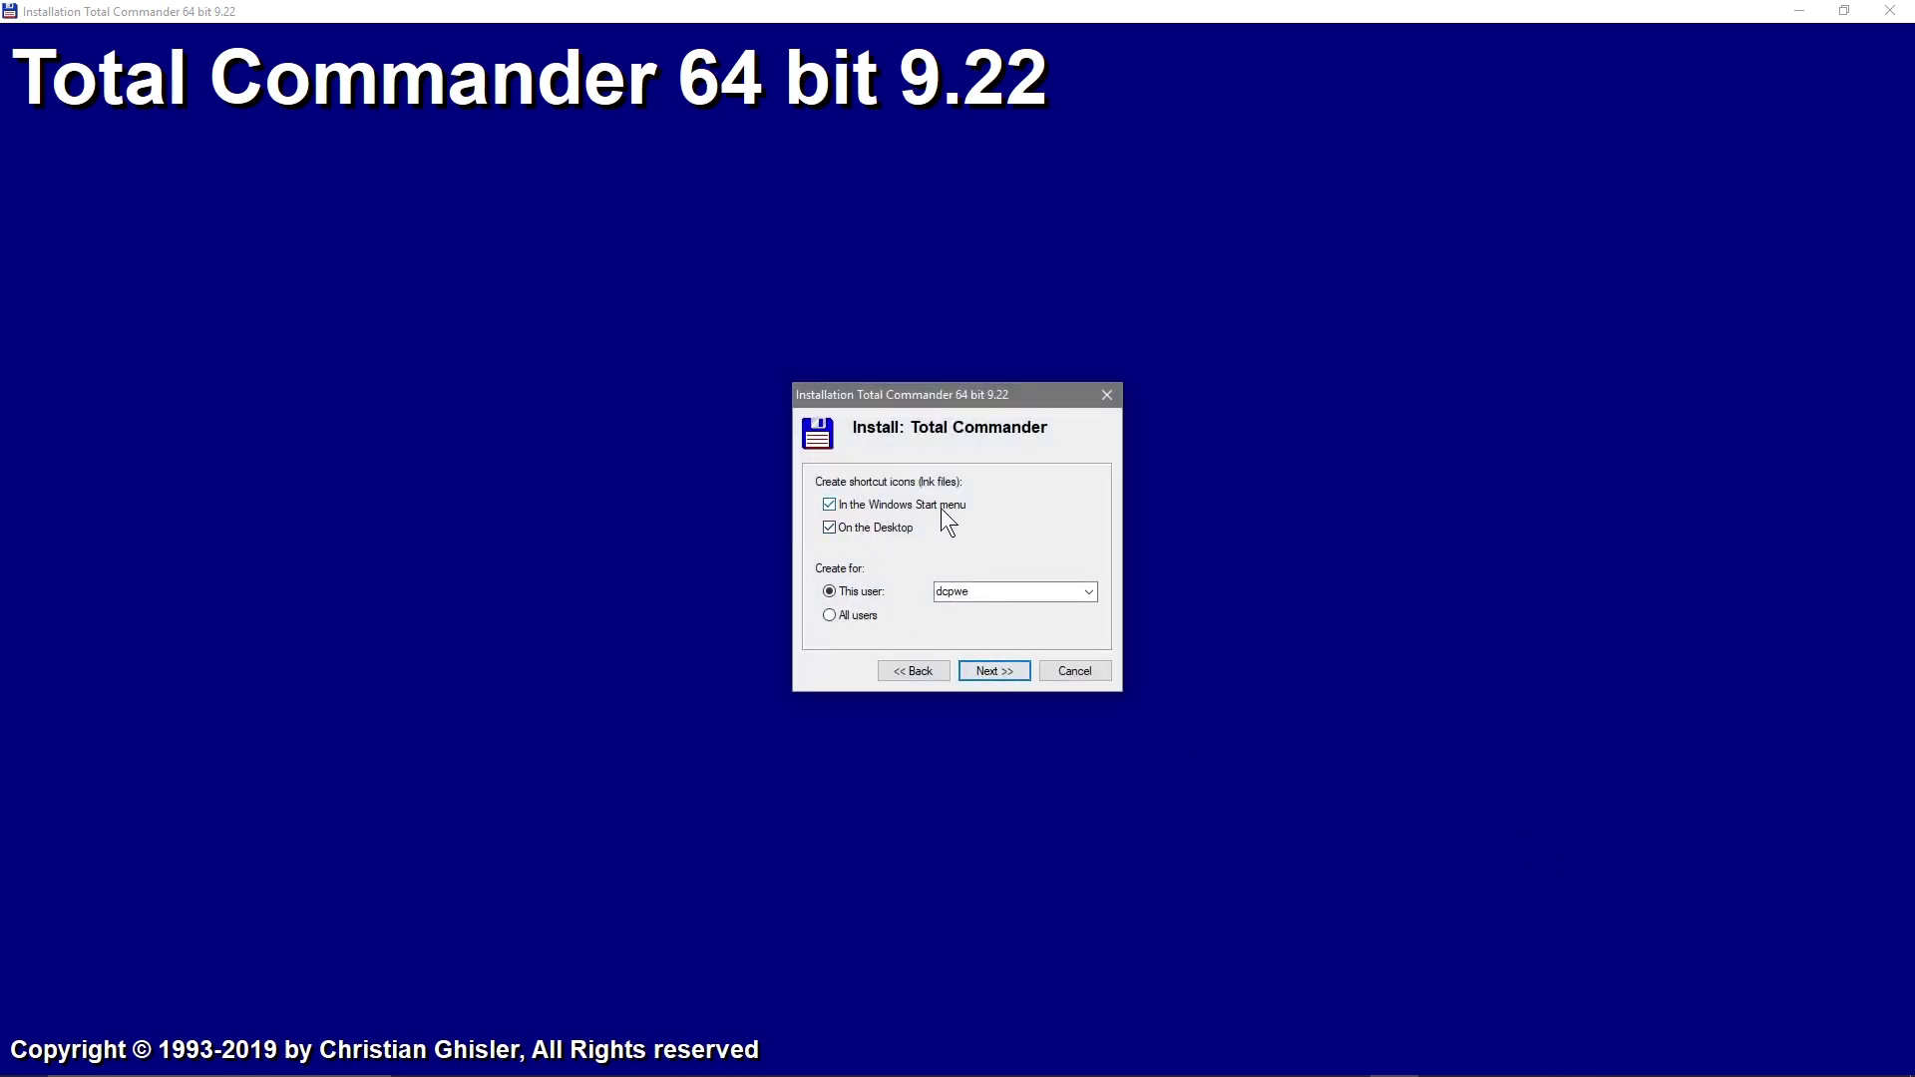
pyautogui.click(843, 529)
pyautogui.click(987, 669)
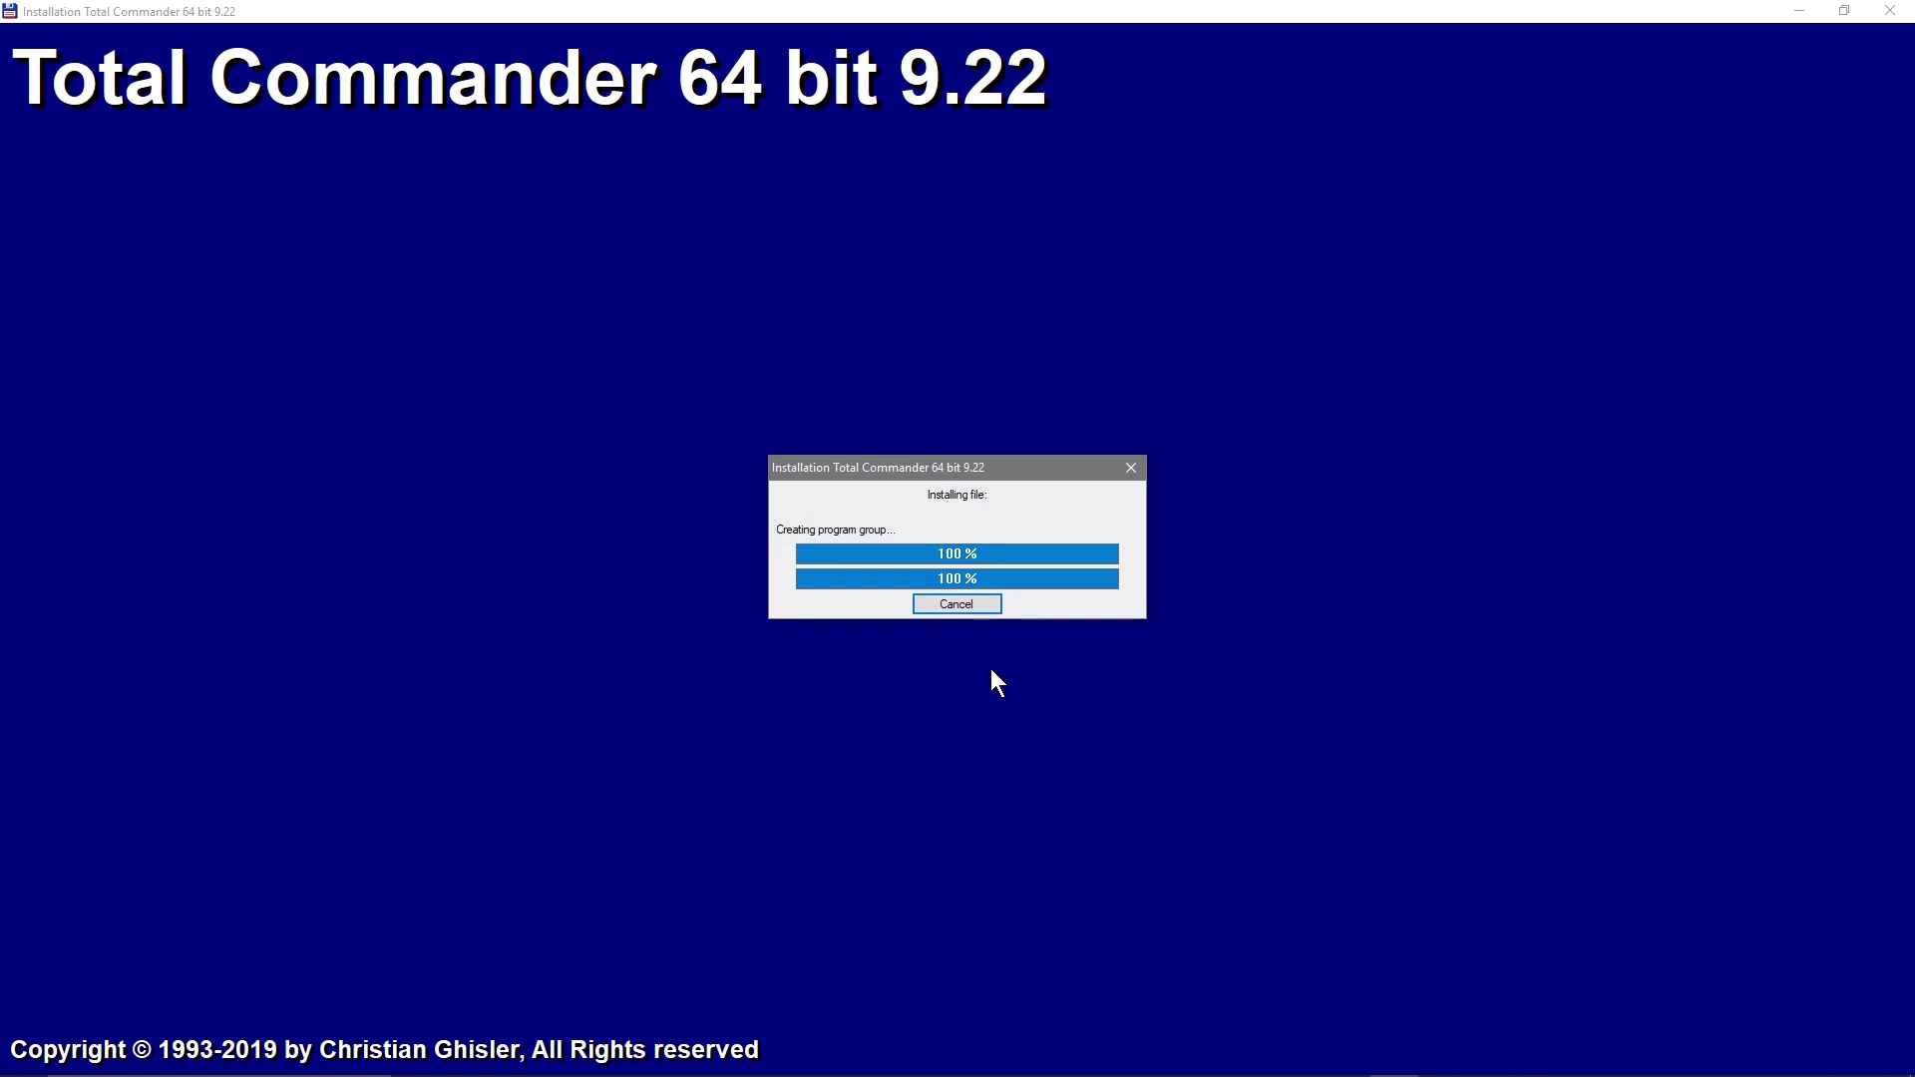
pyautogui.click(1025, 619)
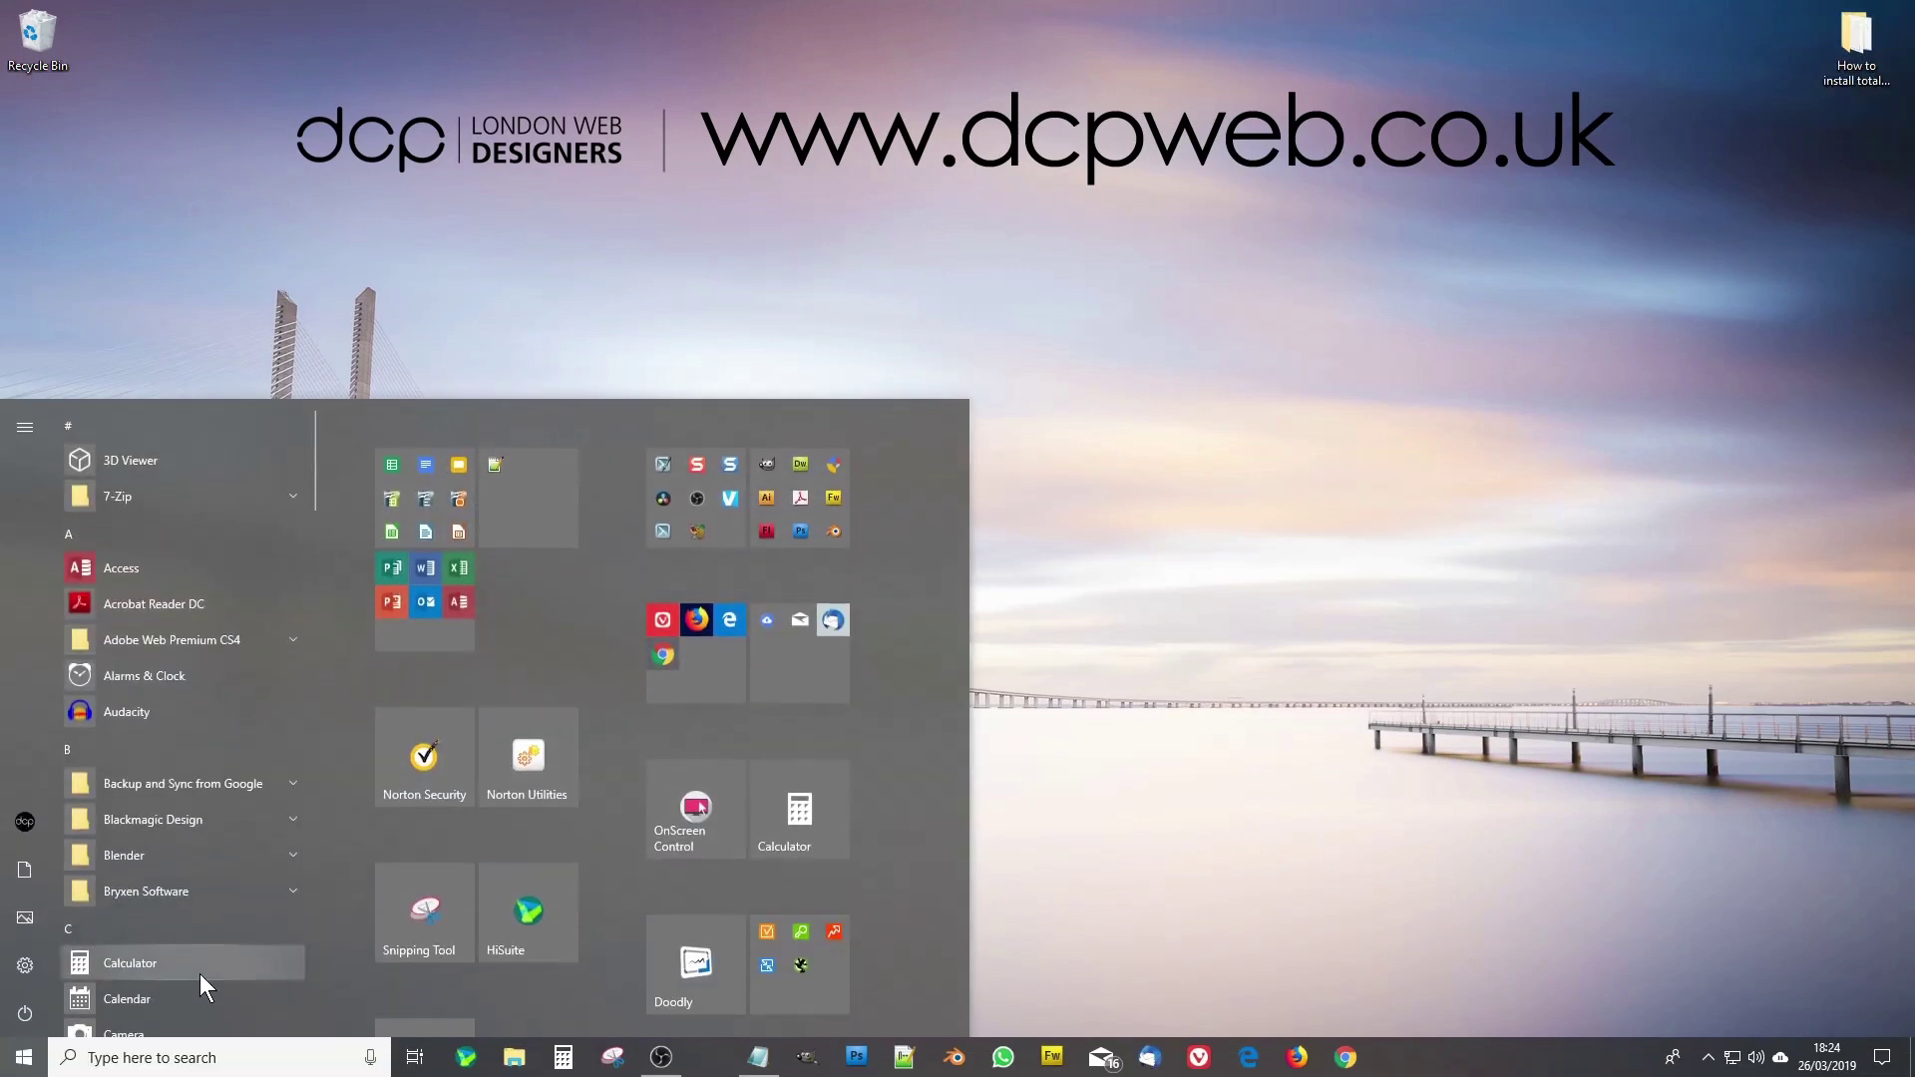
# - Pin Total Commander 64 bit from the Start menu and move its taskbar icon among the pinned apps
pyautogui.scroll(-15, 228, 834)
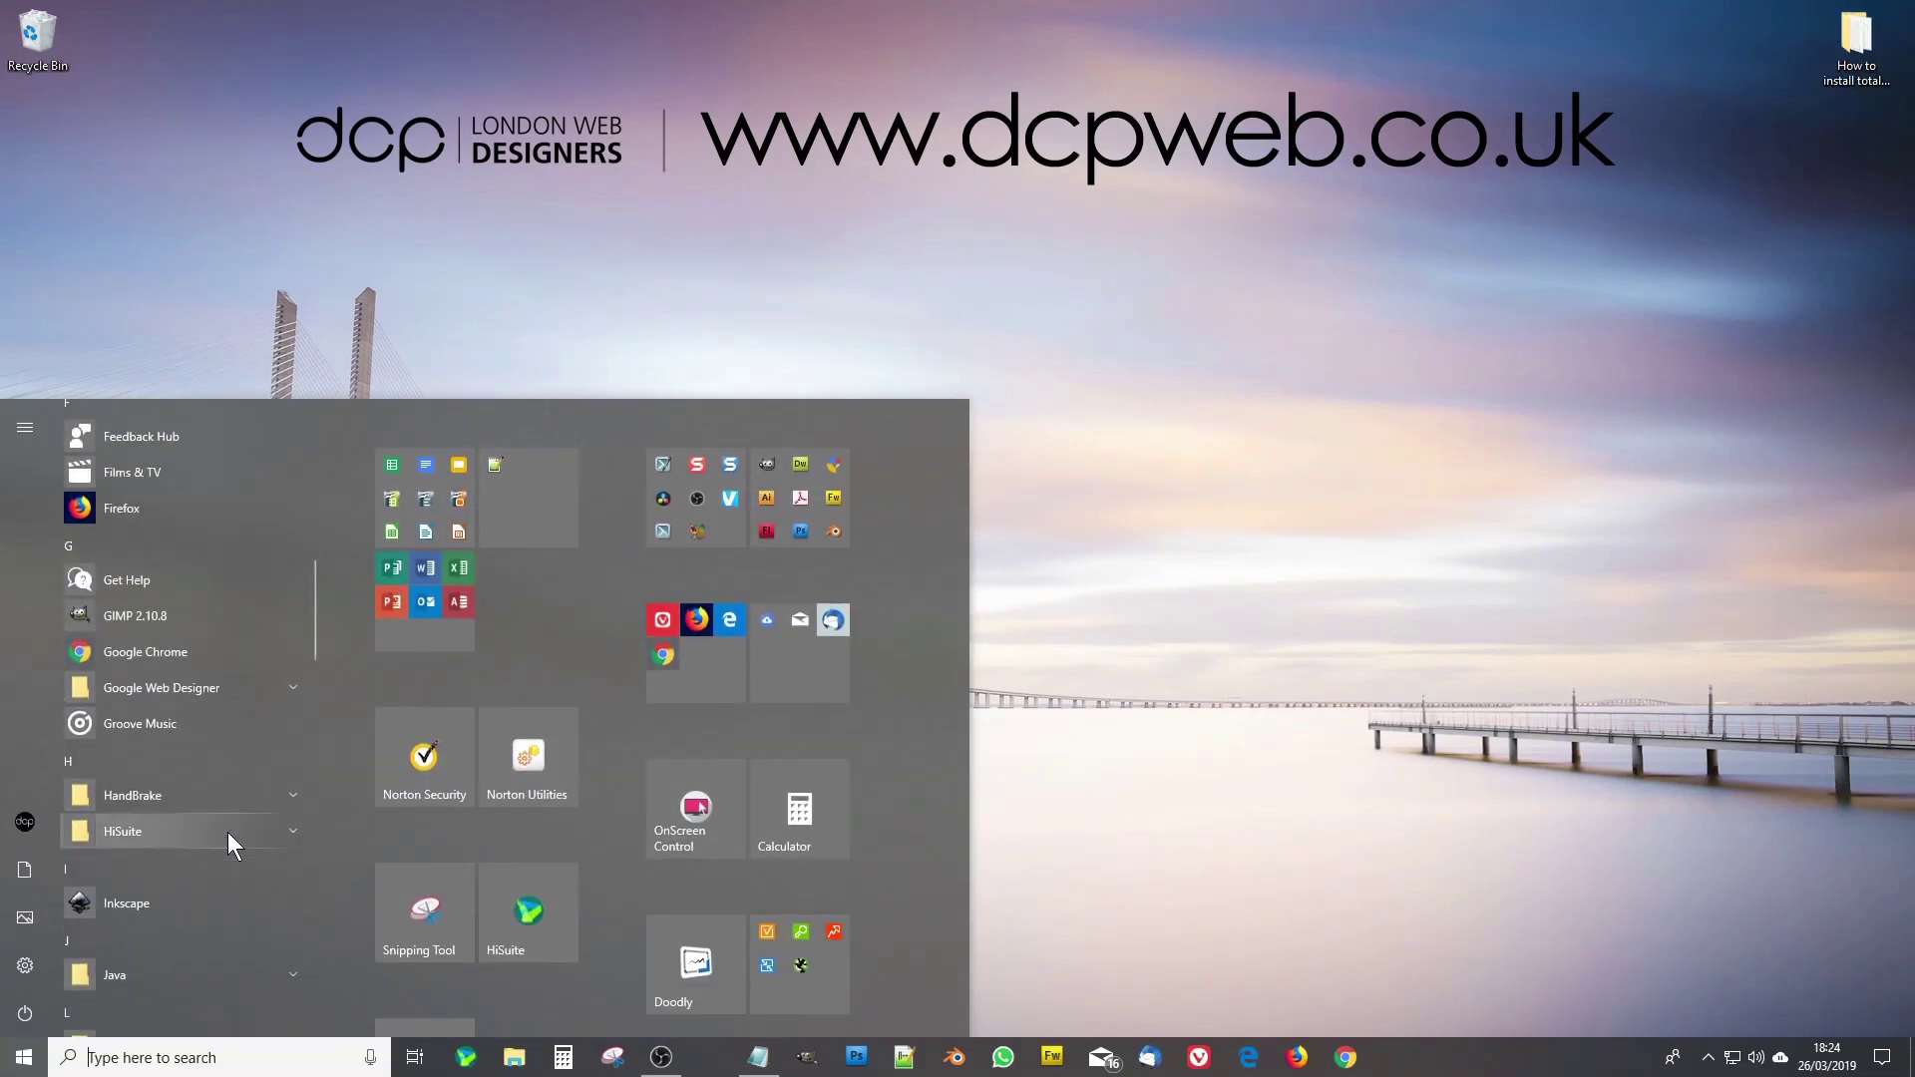
pyautogui.scroll(-15, 229, 836)
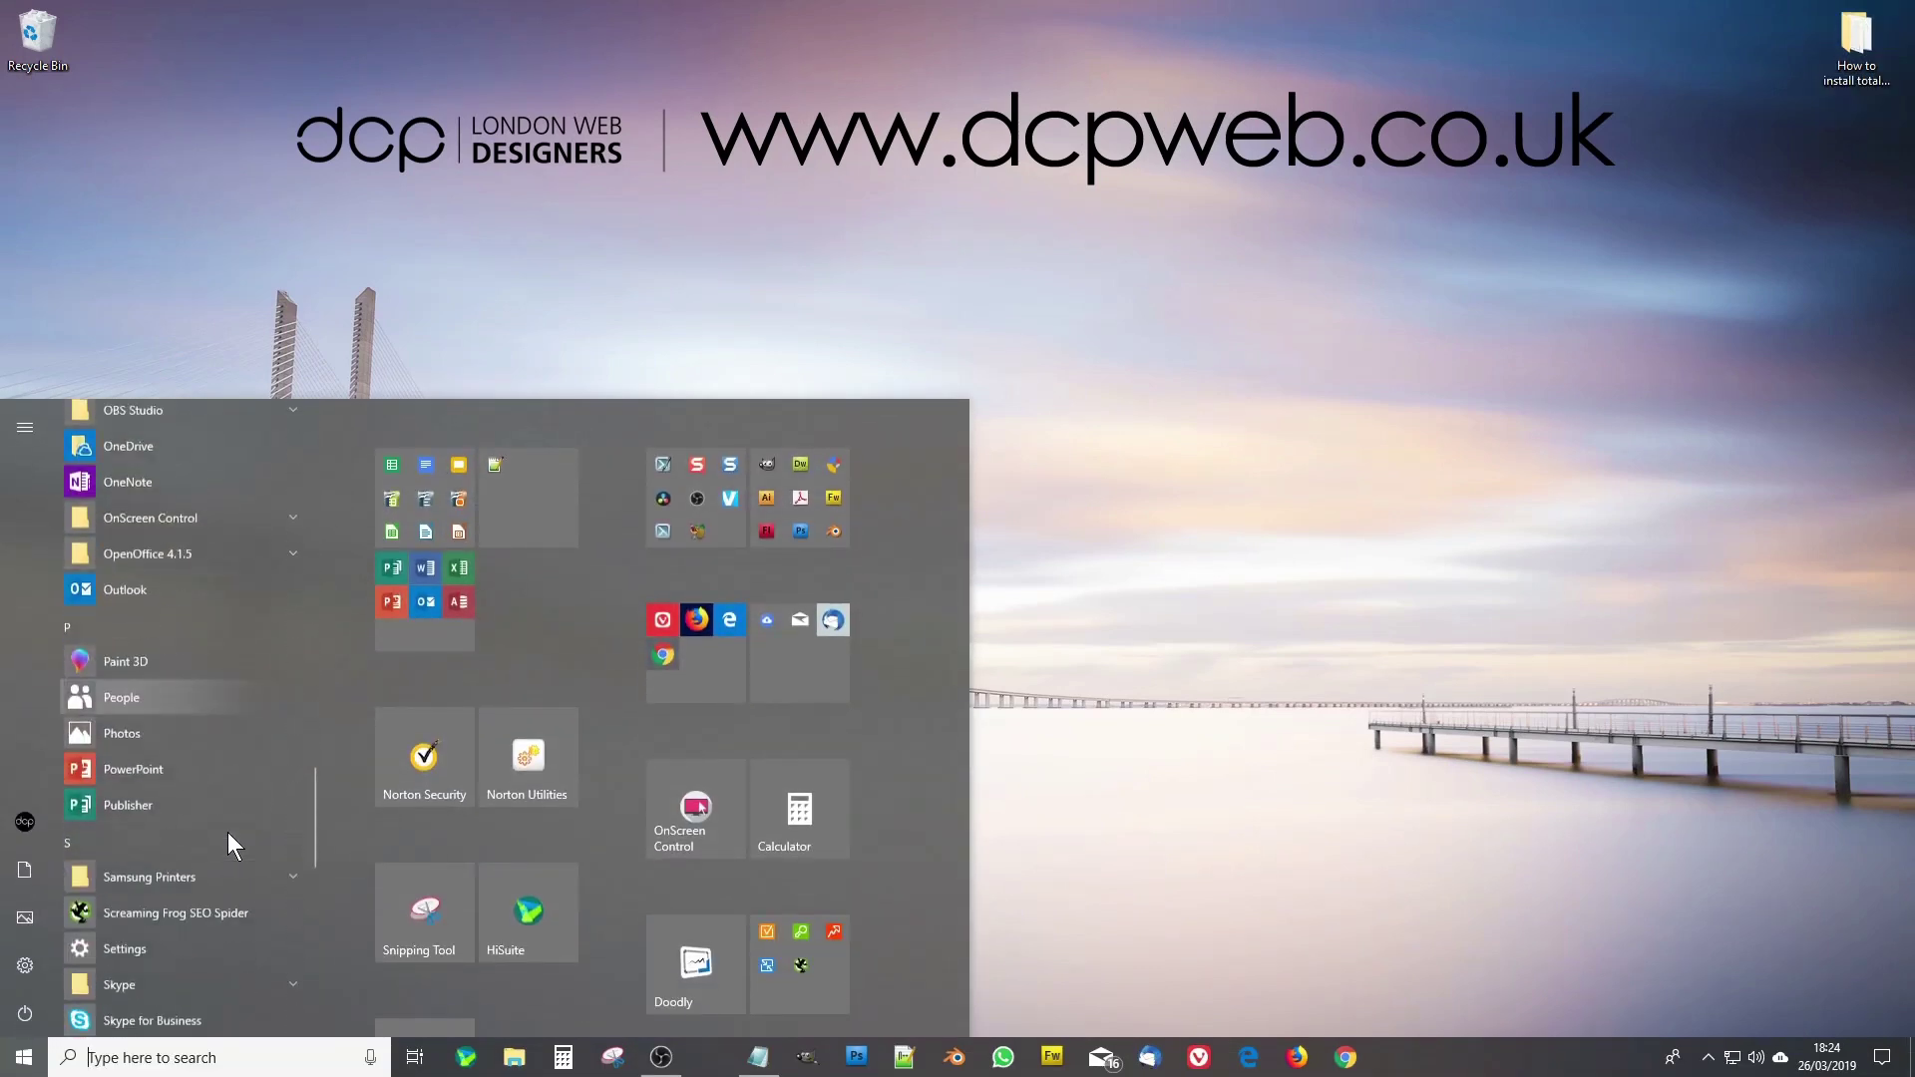
pyautogui.scroll(-3, 228, 832)
pyautogui.scroll(2, 228, 832)
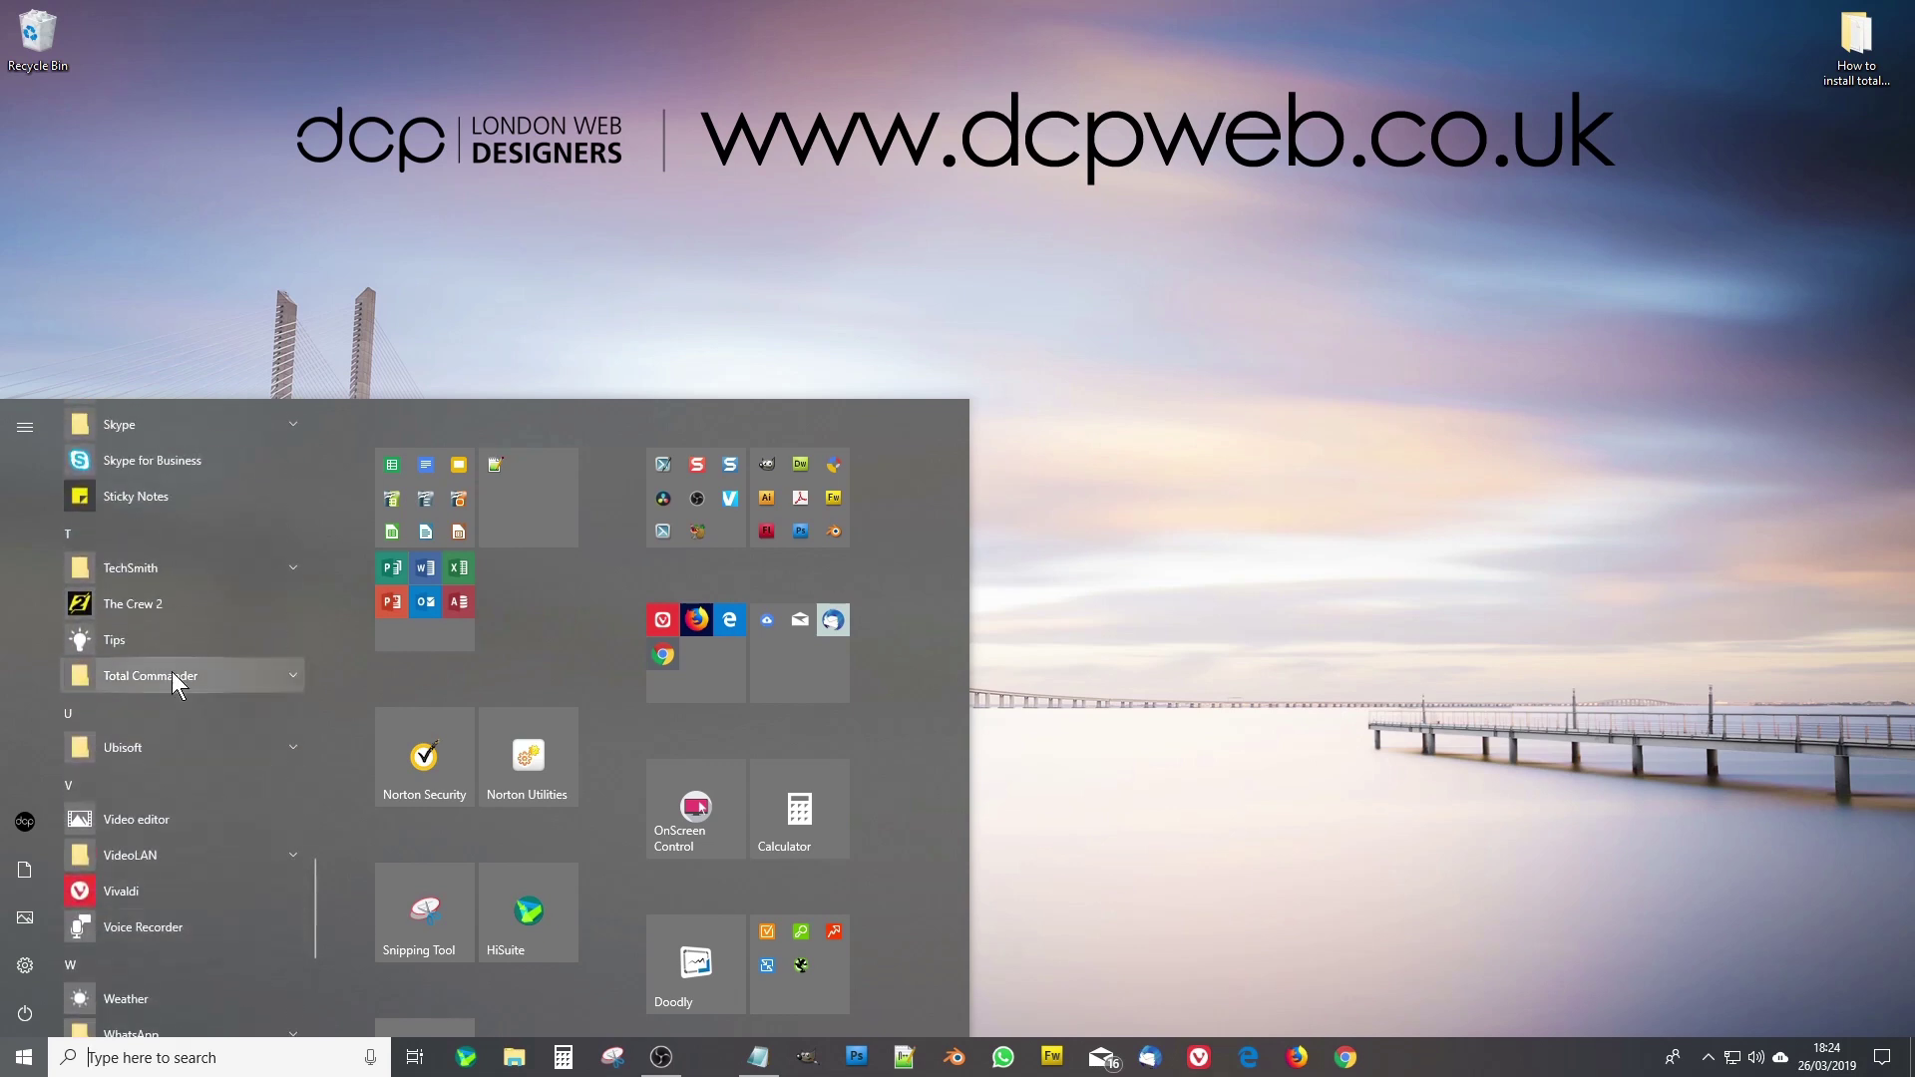
pyautogui.click(172, 676)
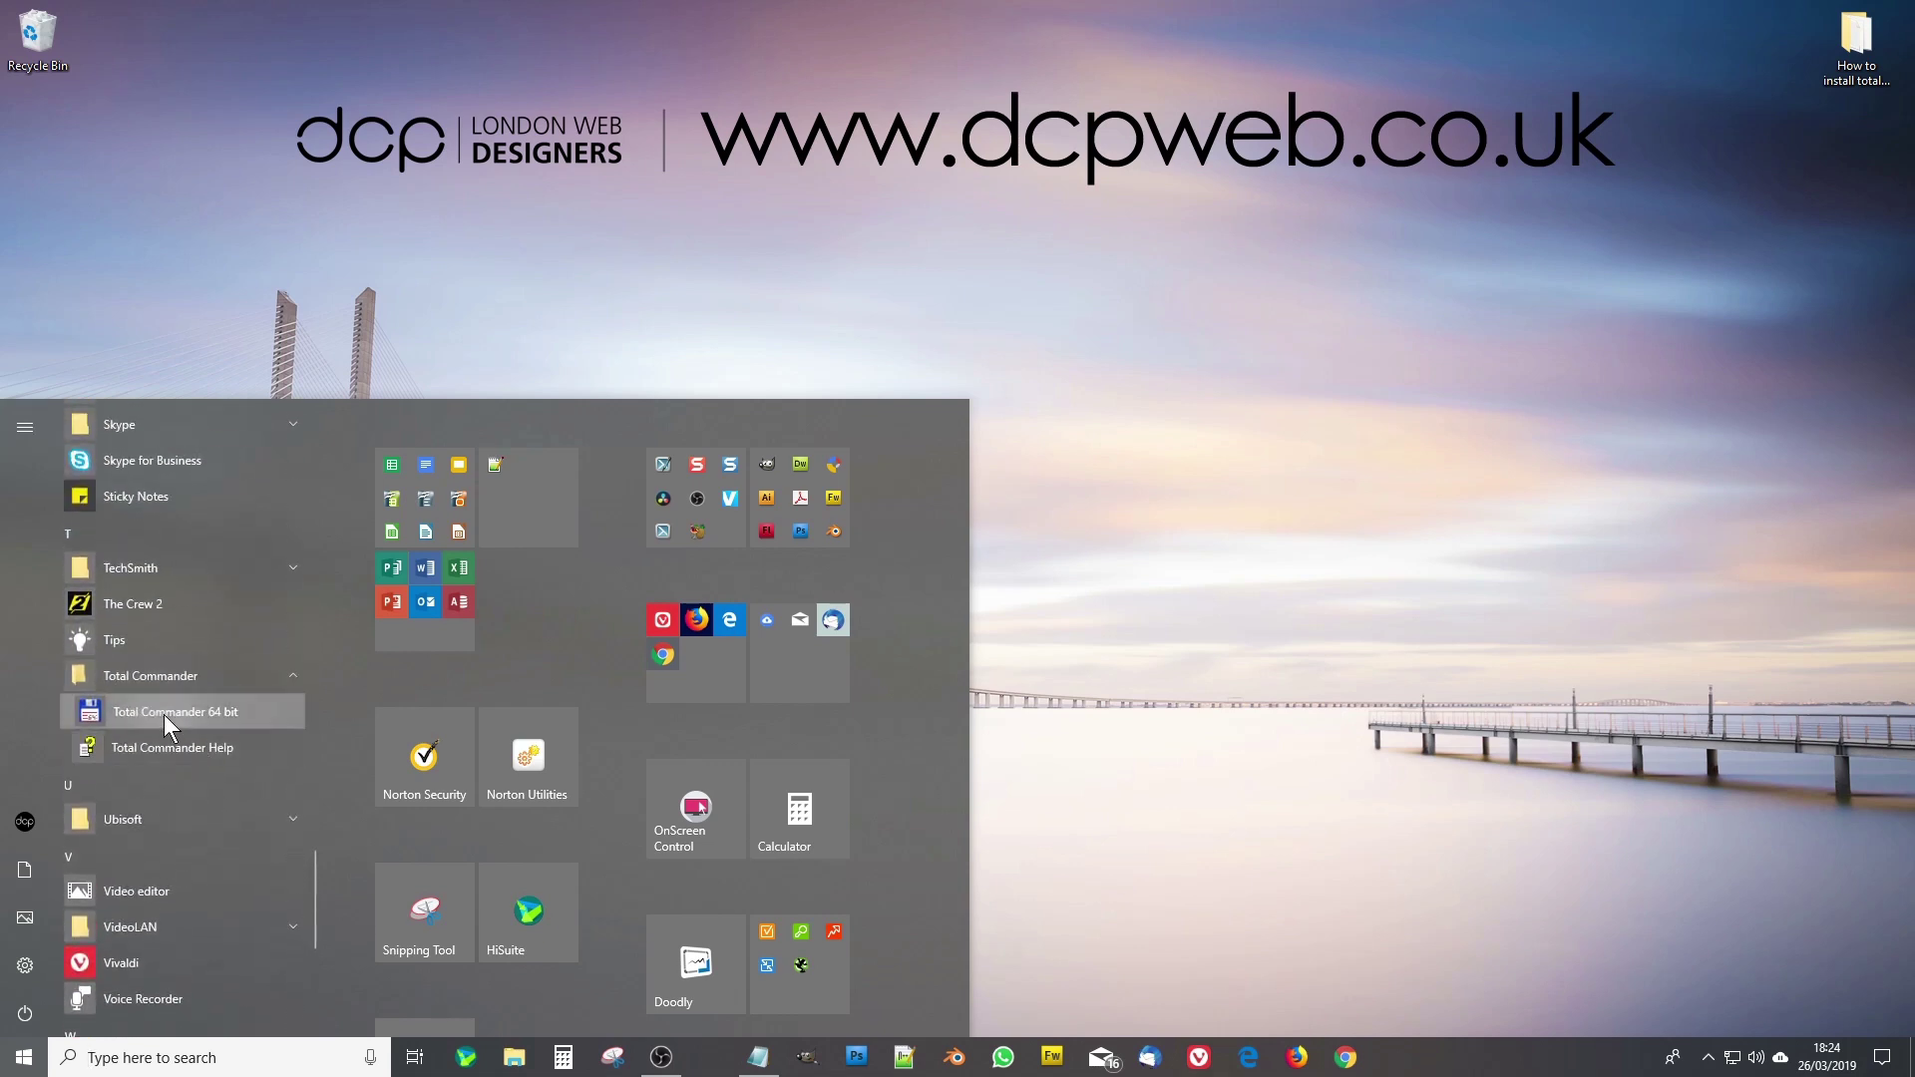
pyautogui.rightClick(164, 715)
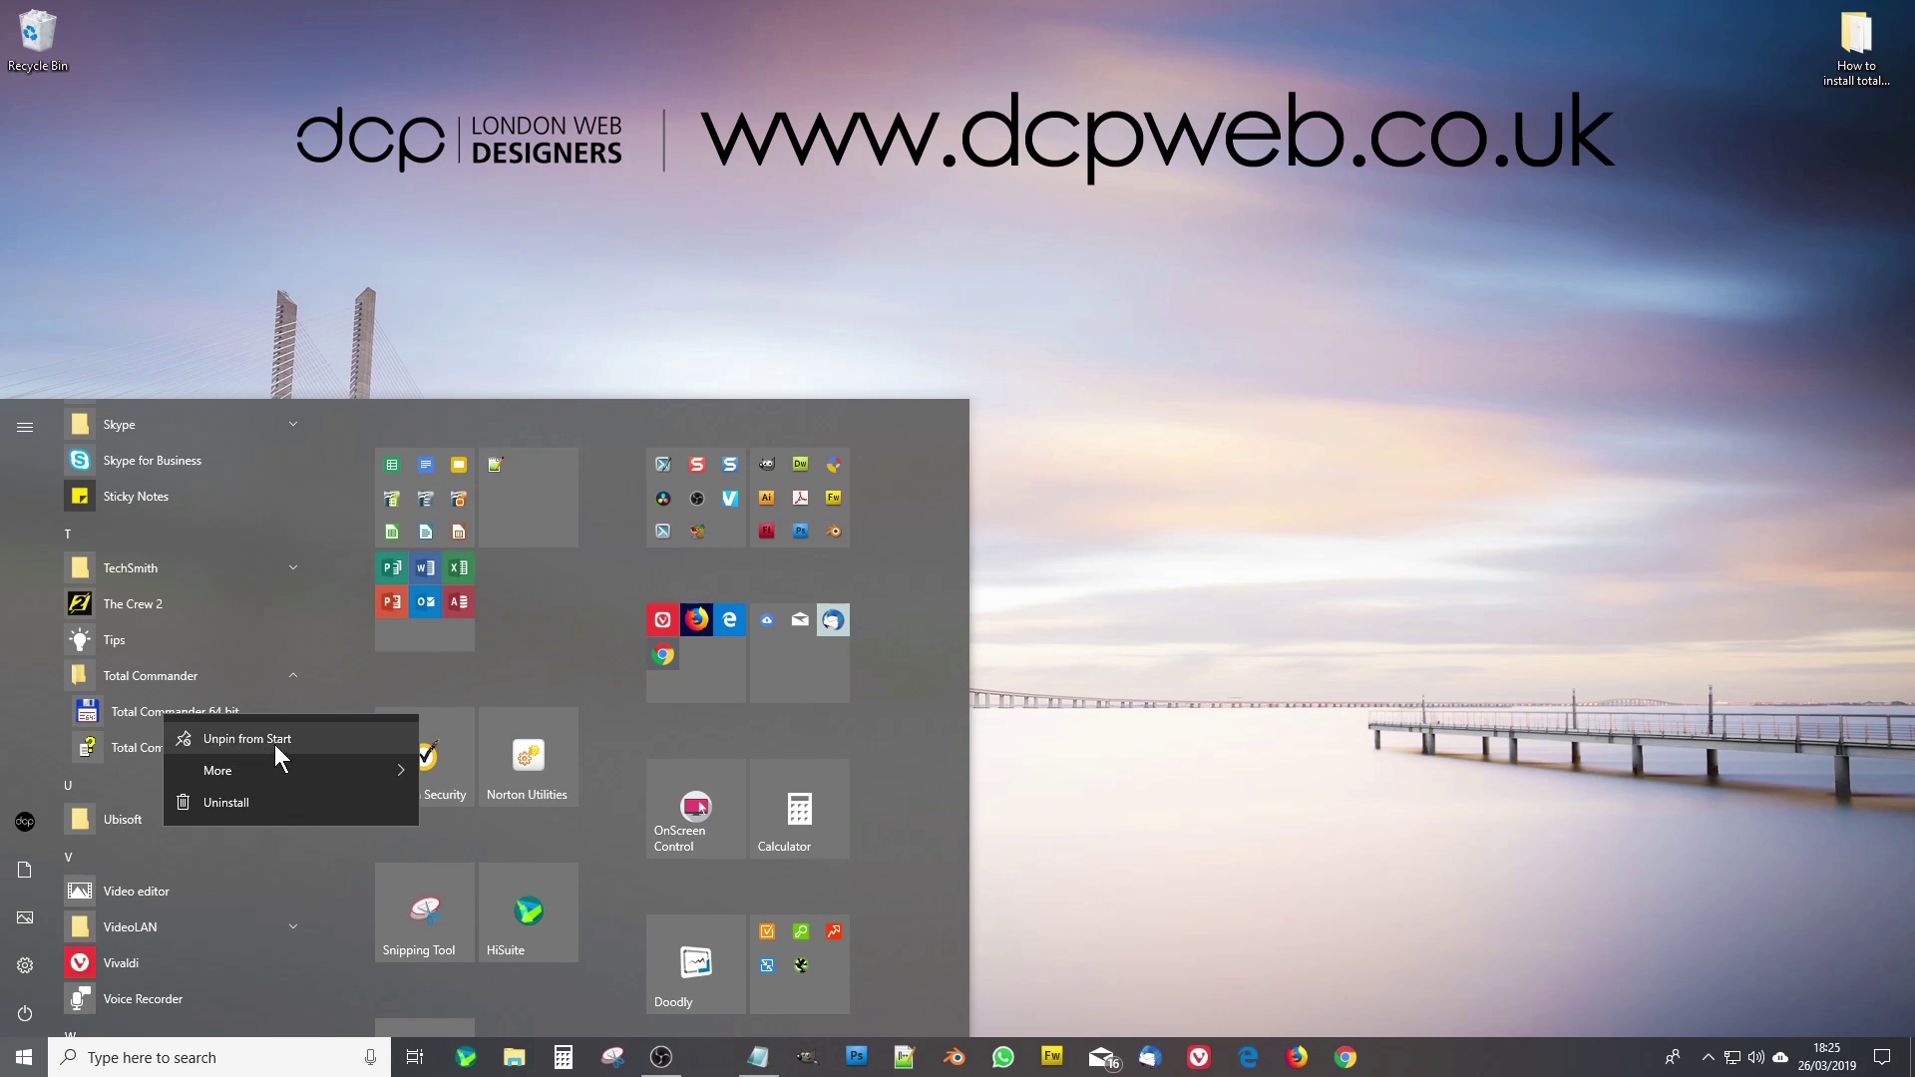
pyautogui.moveTo(300, 774)
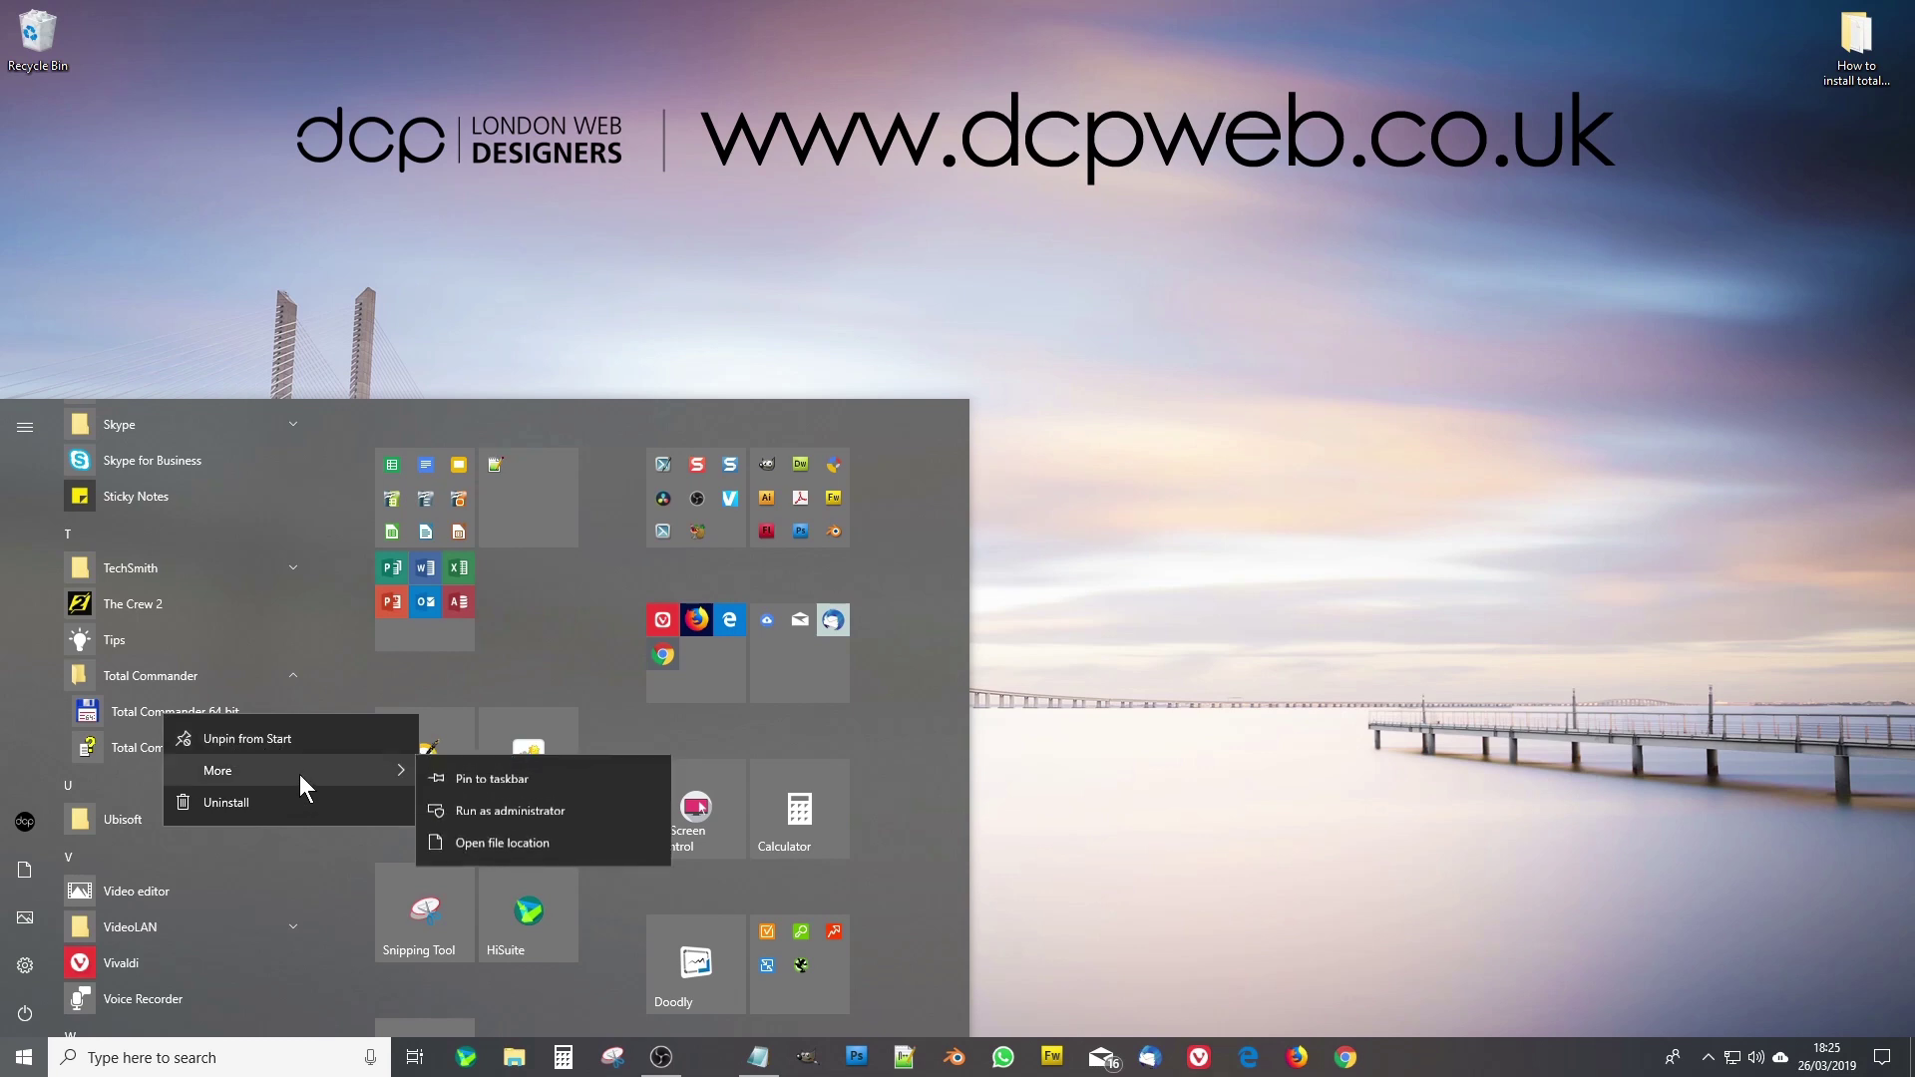
pyautogui.click(463, 780)
pyautogui.moveTo(1393, 1057); pyautogui.dragTo(715, 1068)
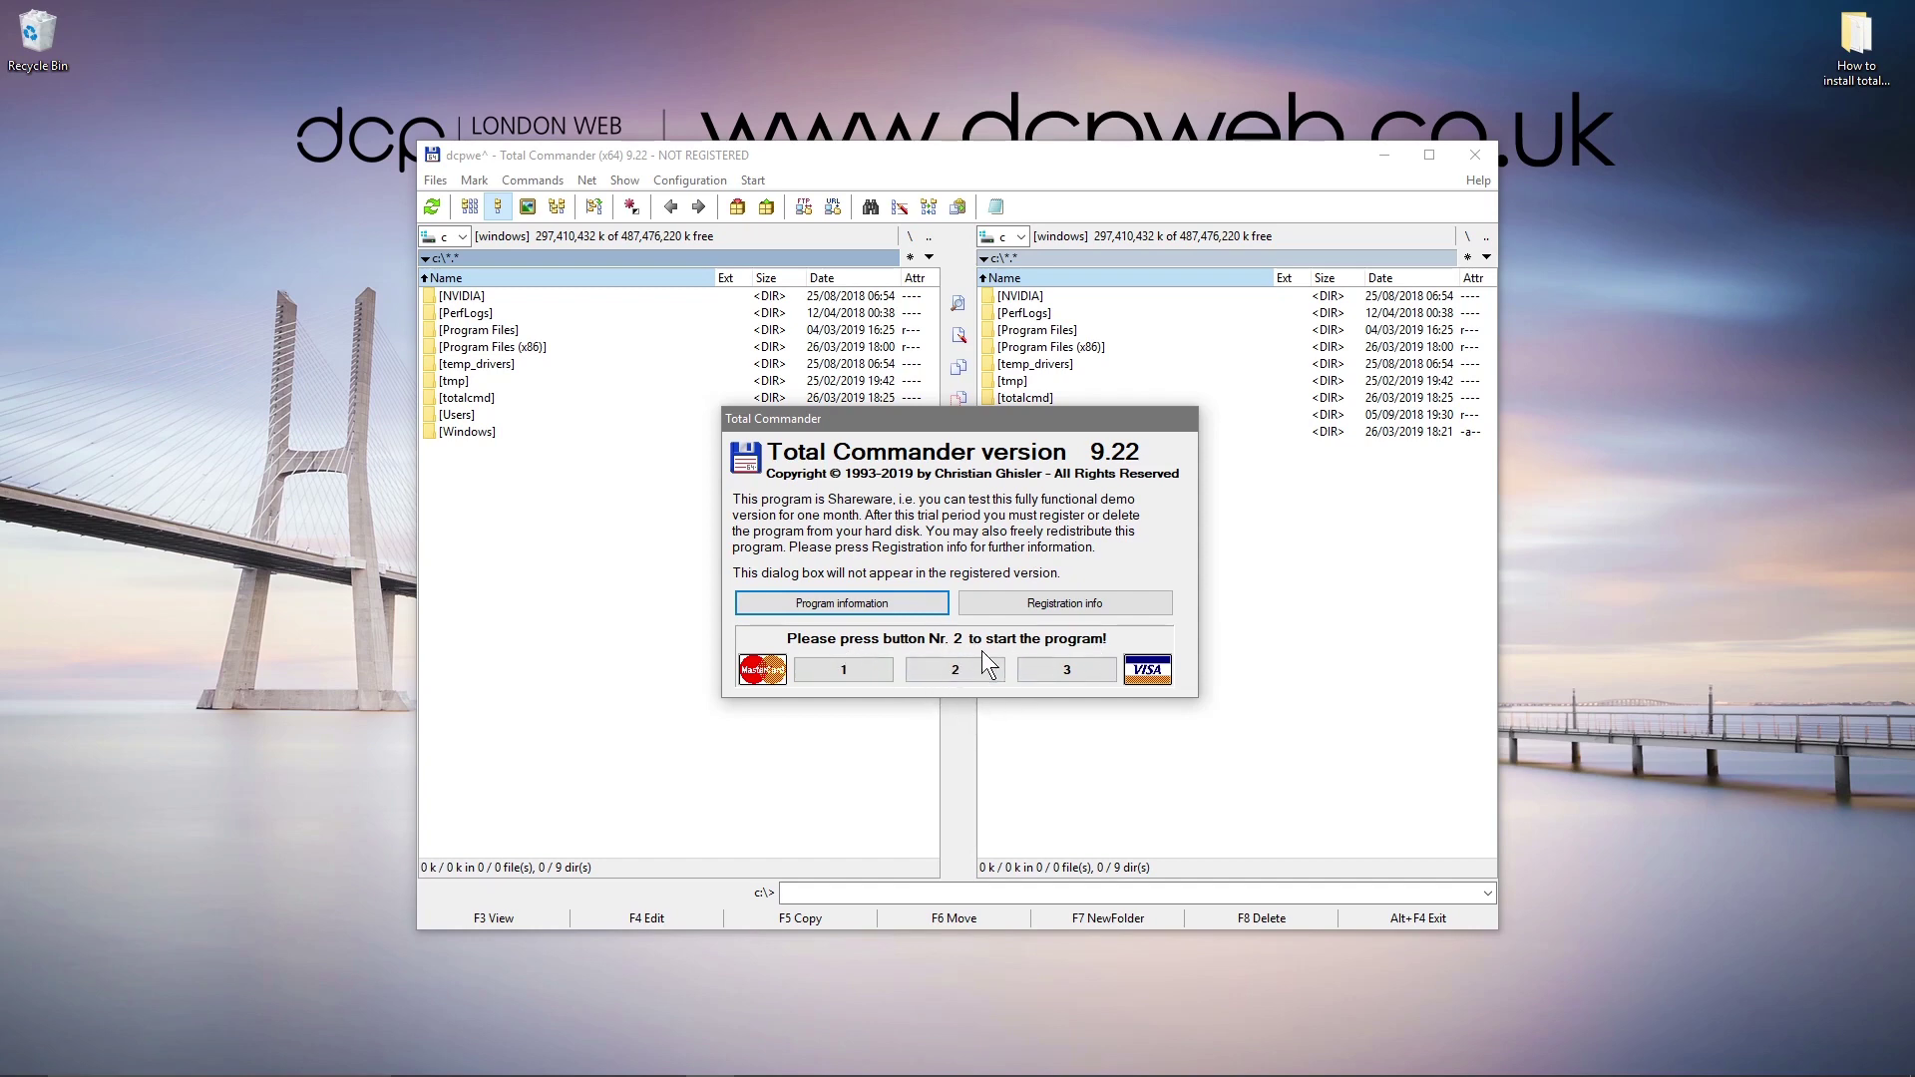
# - Dismiss the shareware reminder, accept the default layout and icon library, and narrow the Name column
pyautogui.click(974, 666)
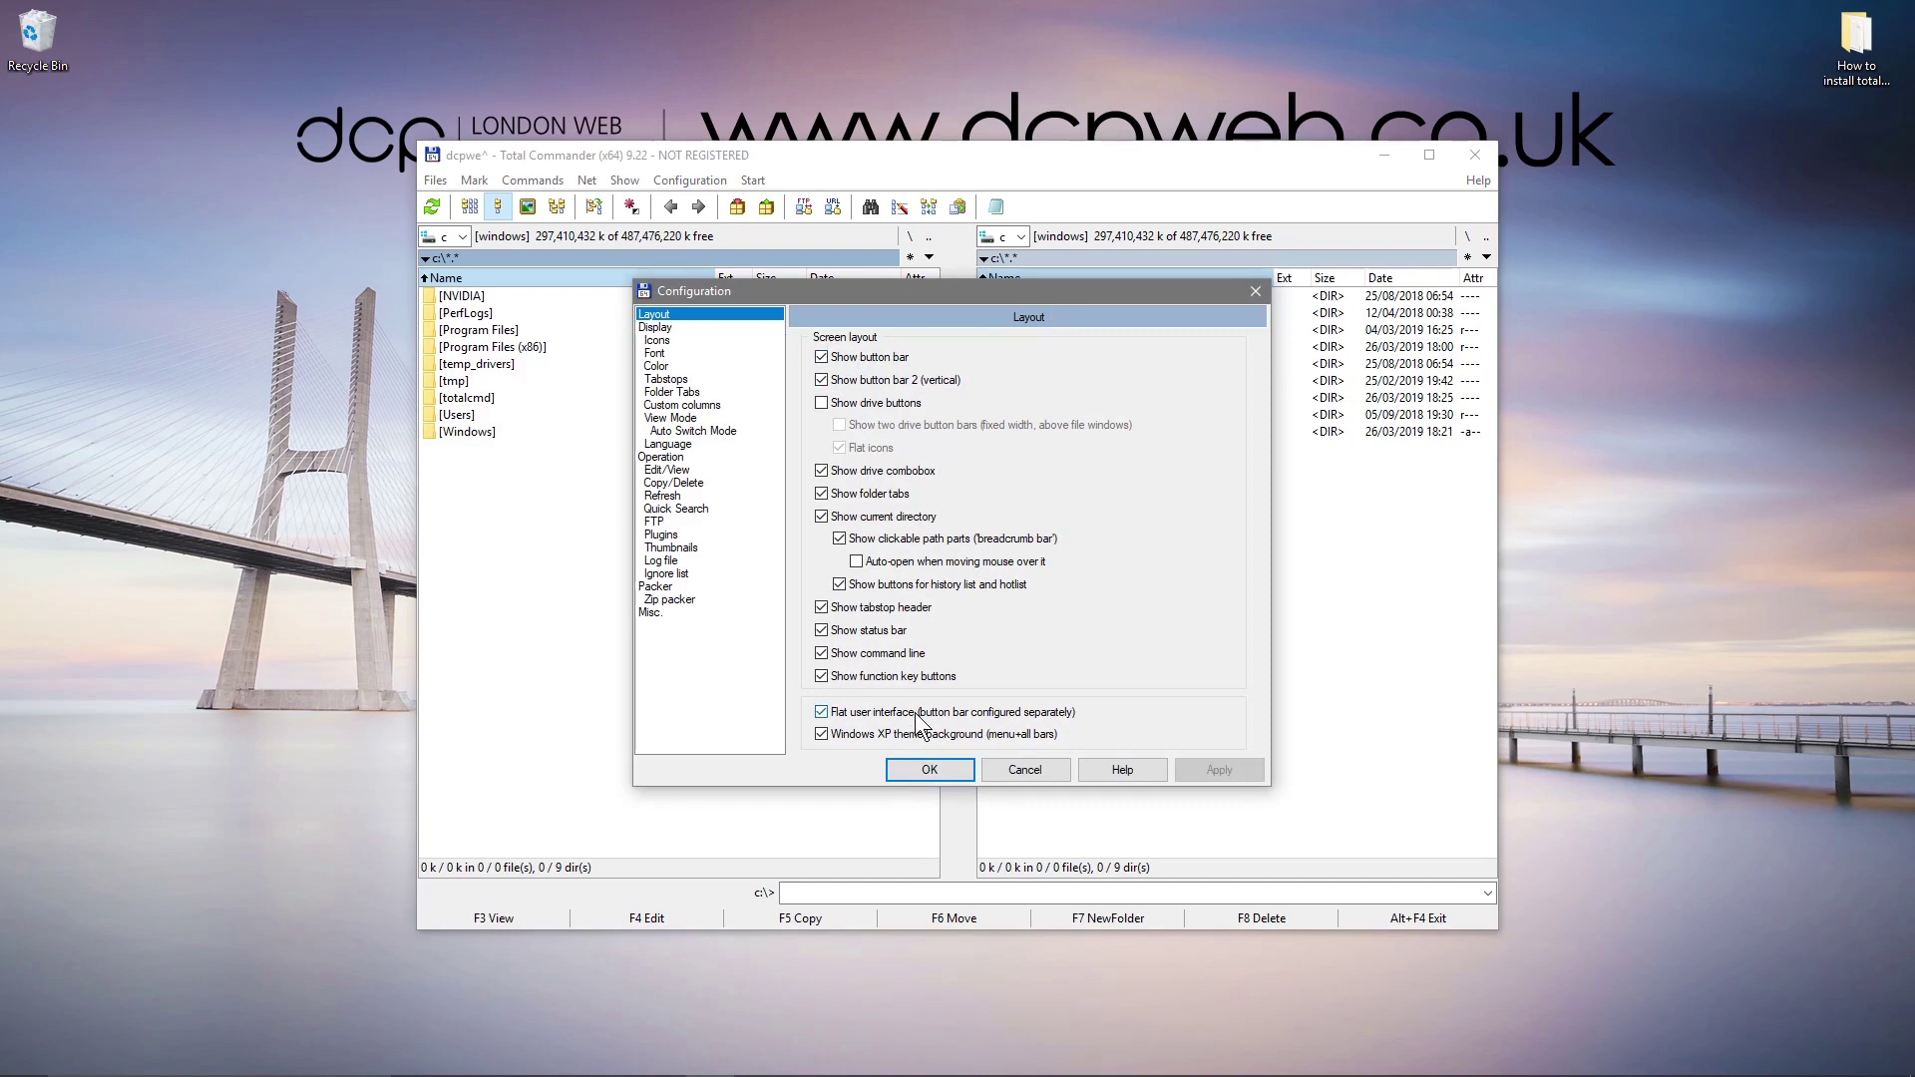
pyautogui.click(927, 770)
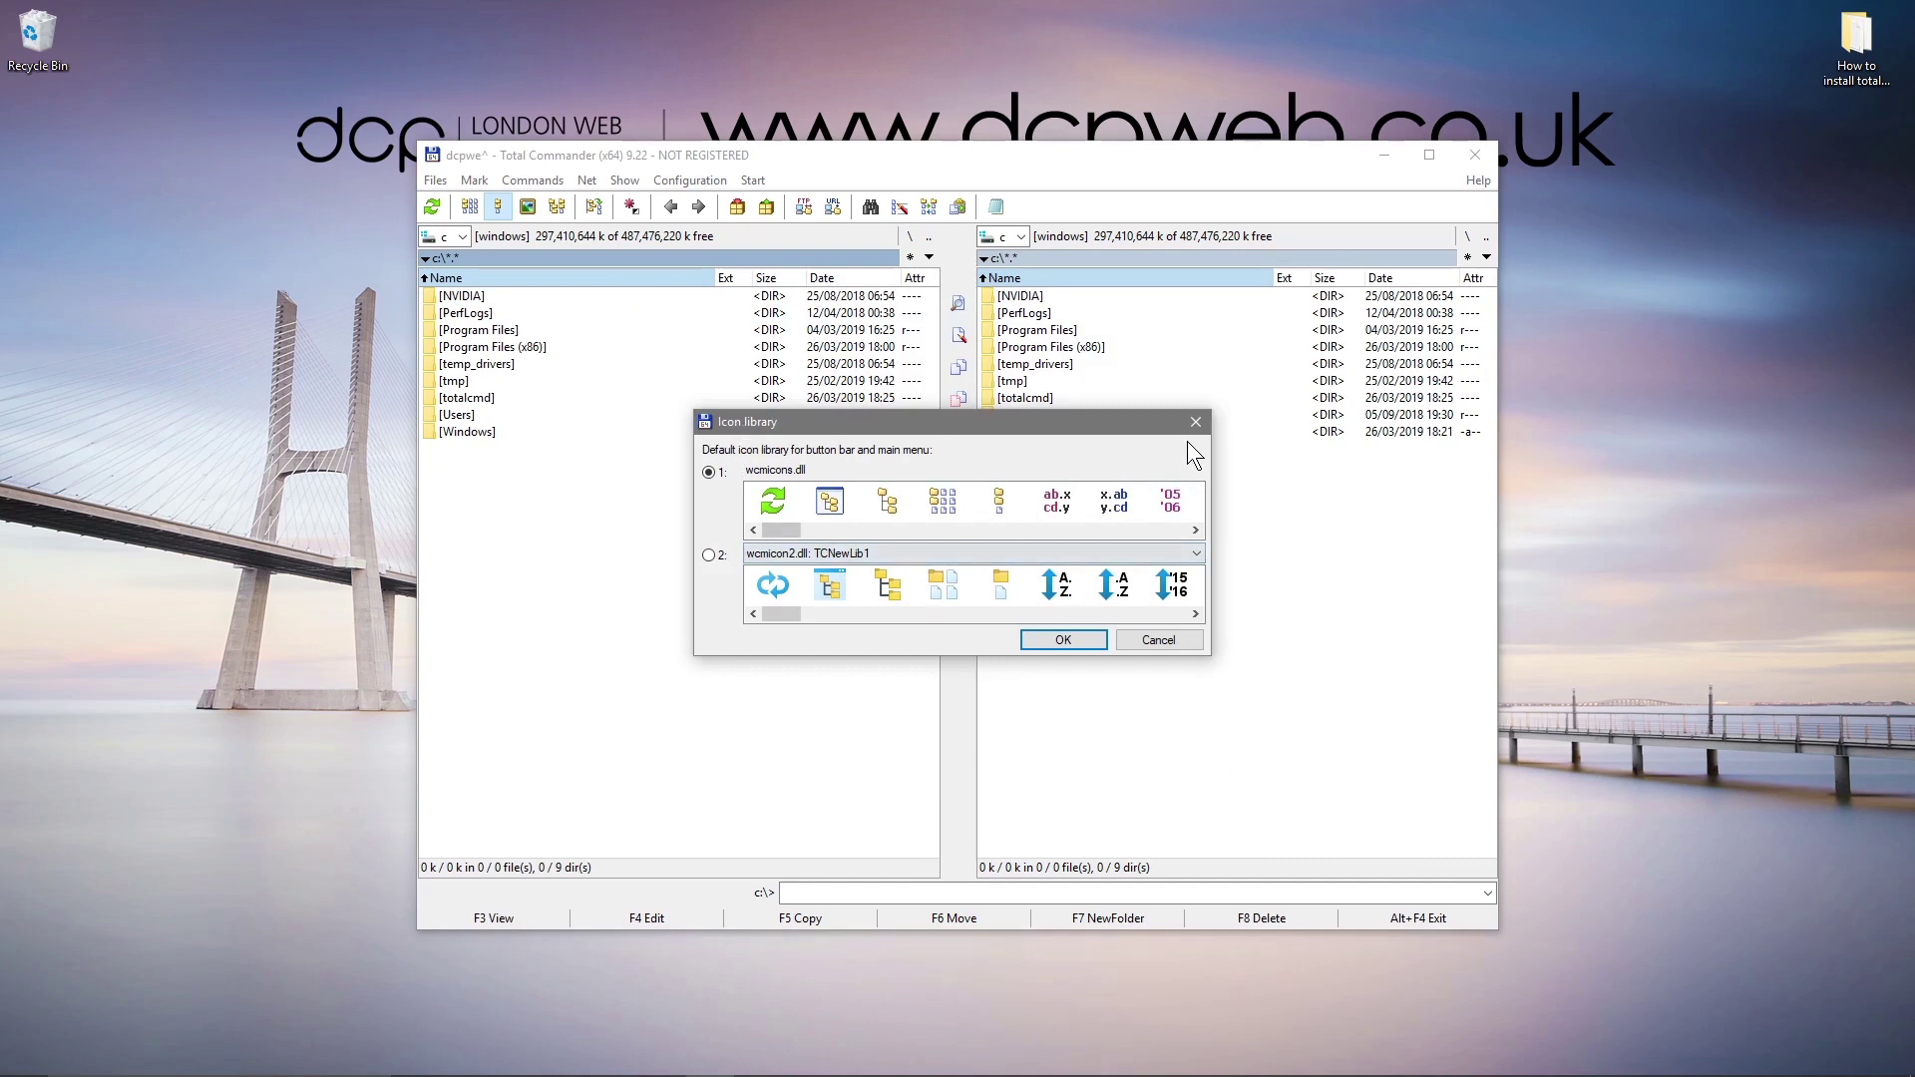
pyautogui.click(1067, 640)
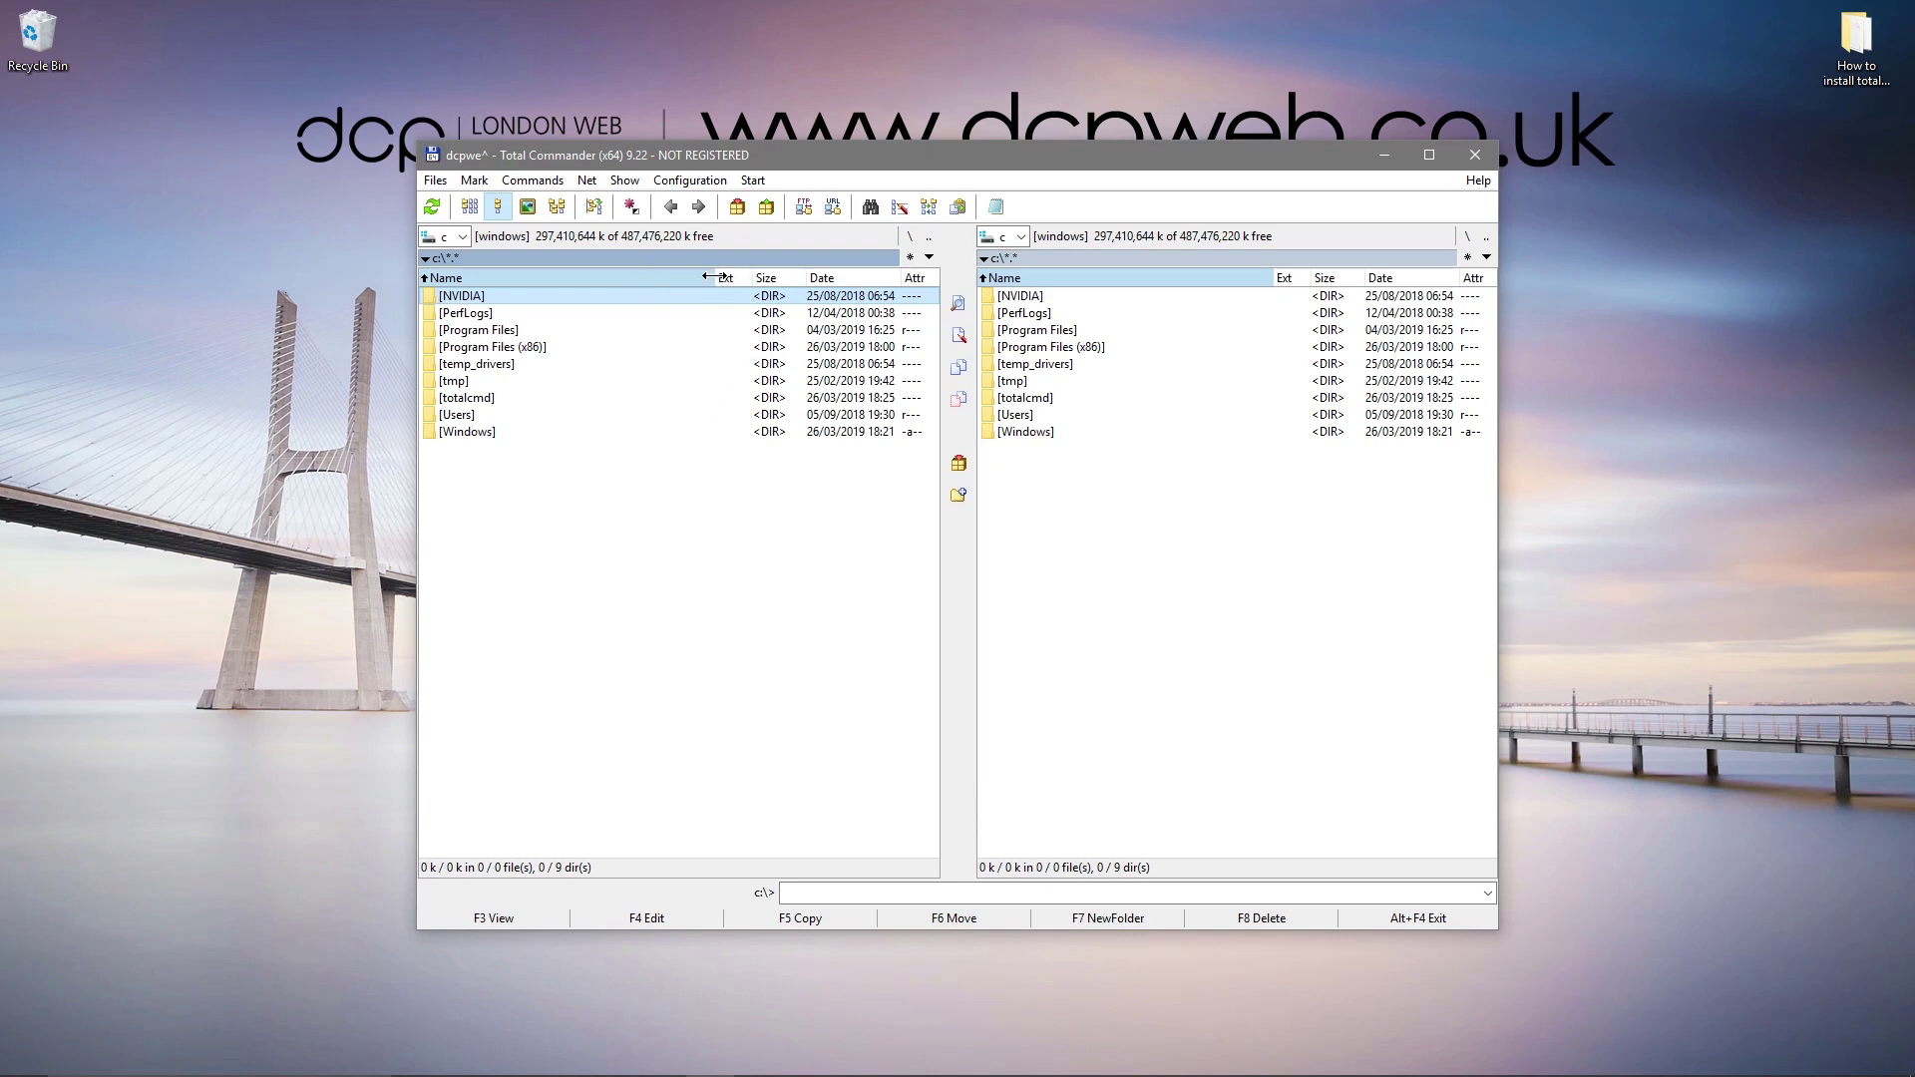
pyautogui.moveTo(709, 279); pyautogui.dragTo(662, 280)
# - Start a new FTP connection, step through the user name and password fields, then close both dialogs unsaved
pyautogui.click(804, 209)
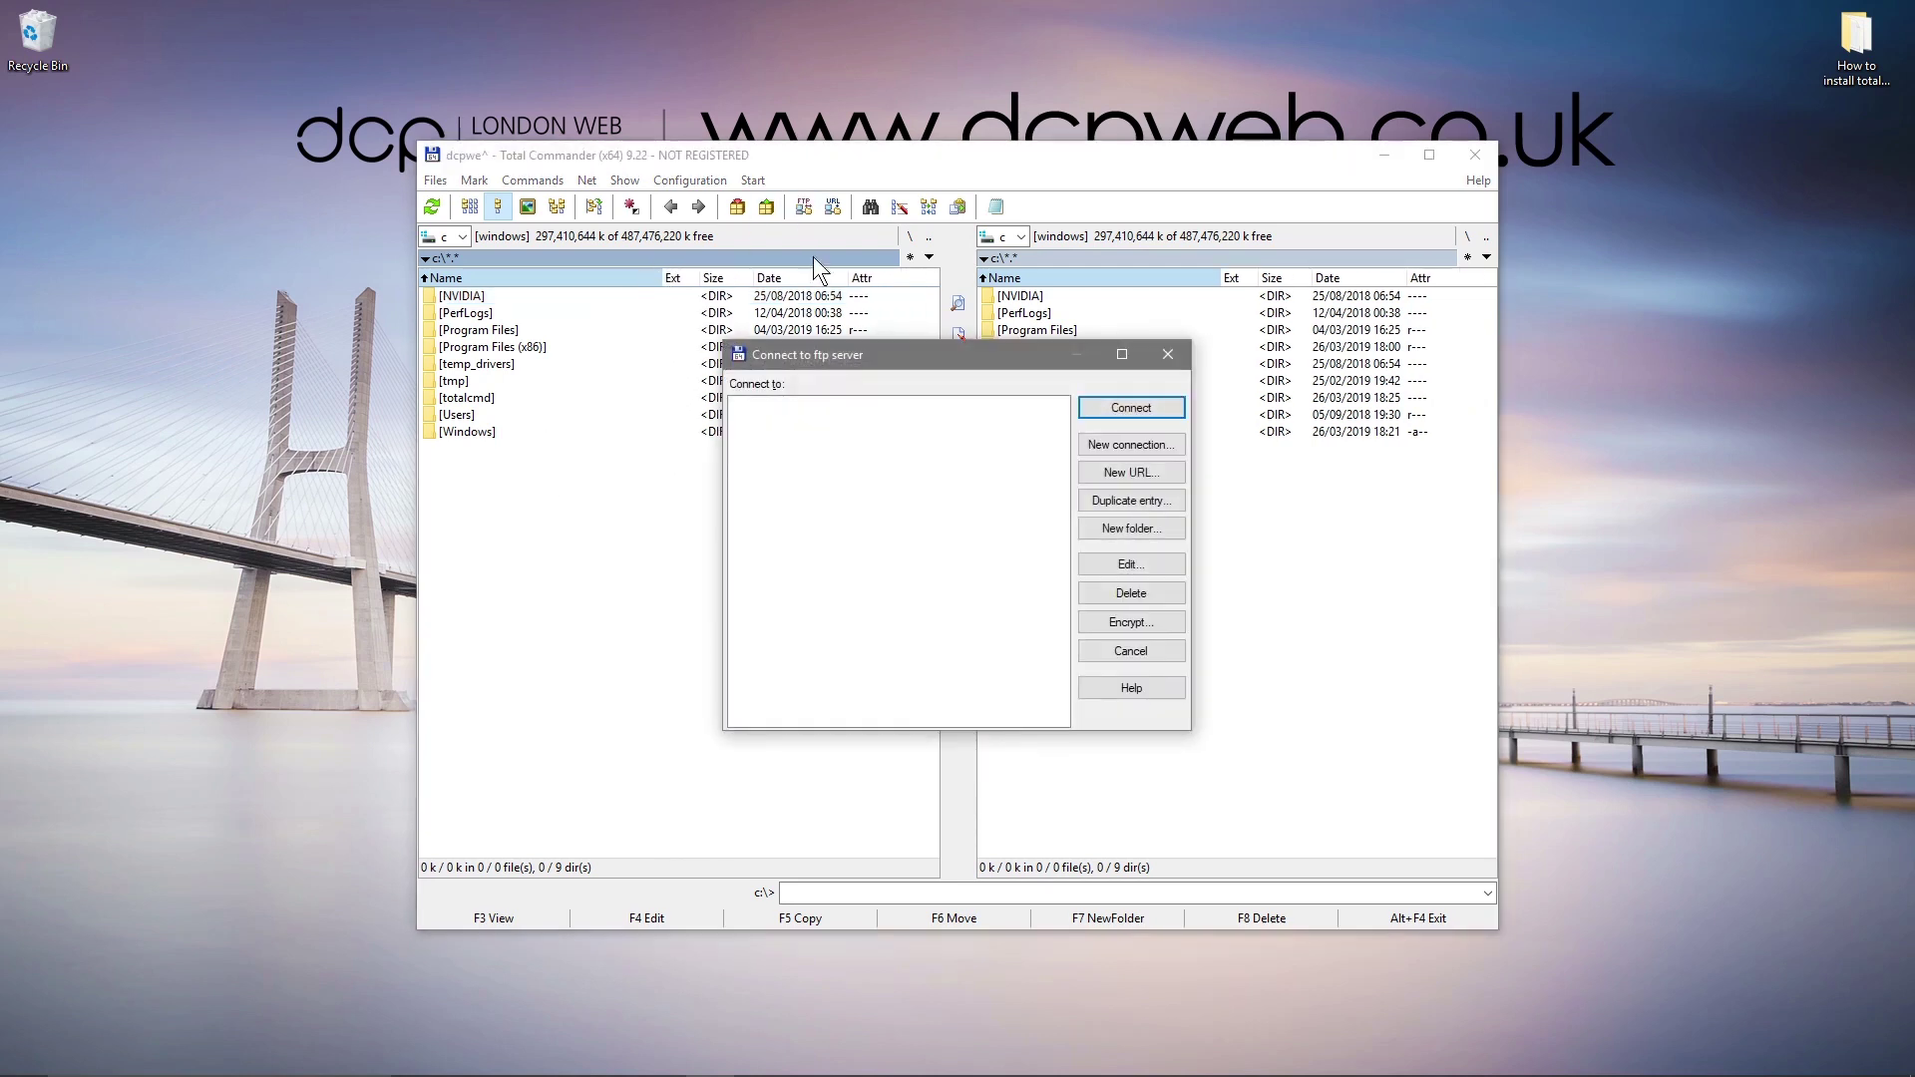
pyautogui.click(1145, 446)
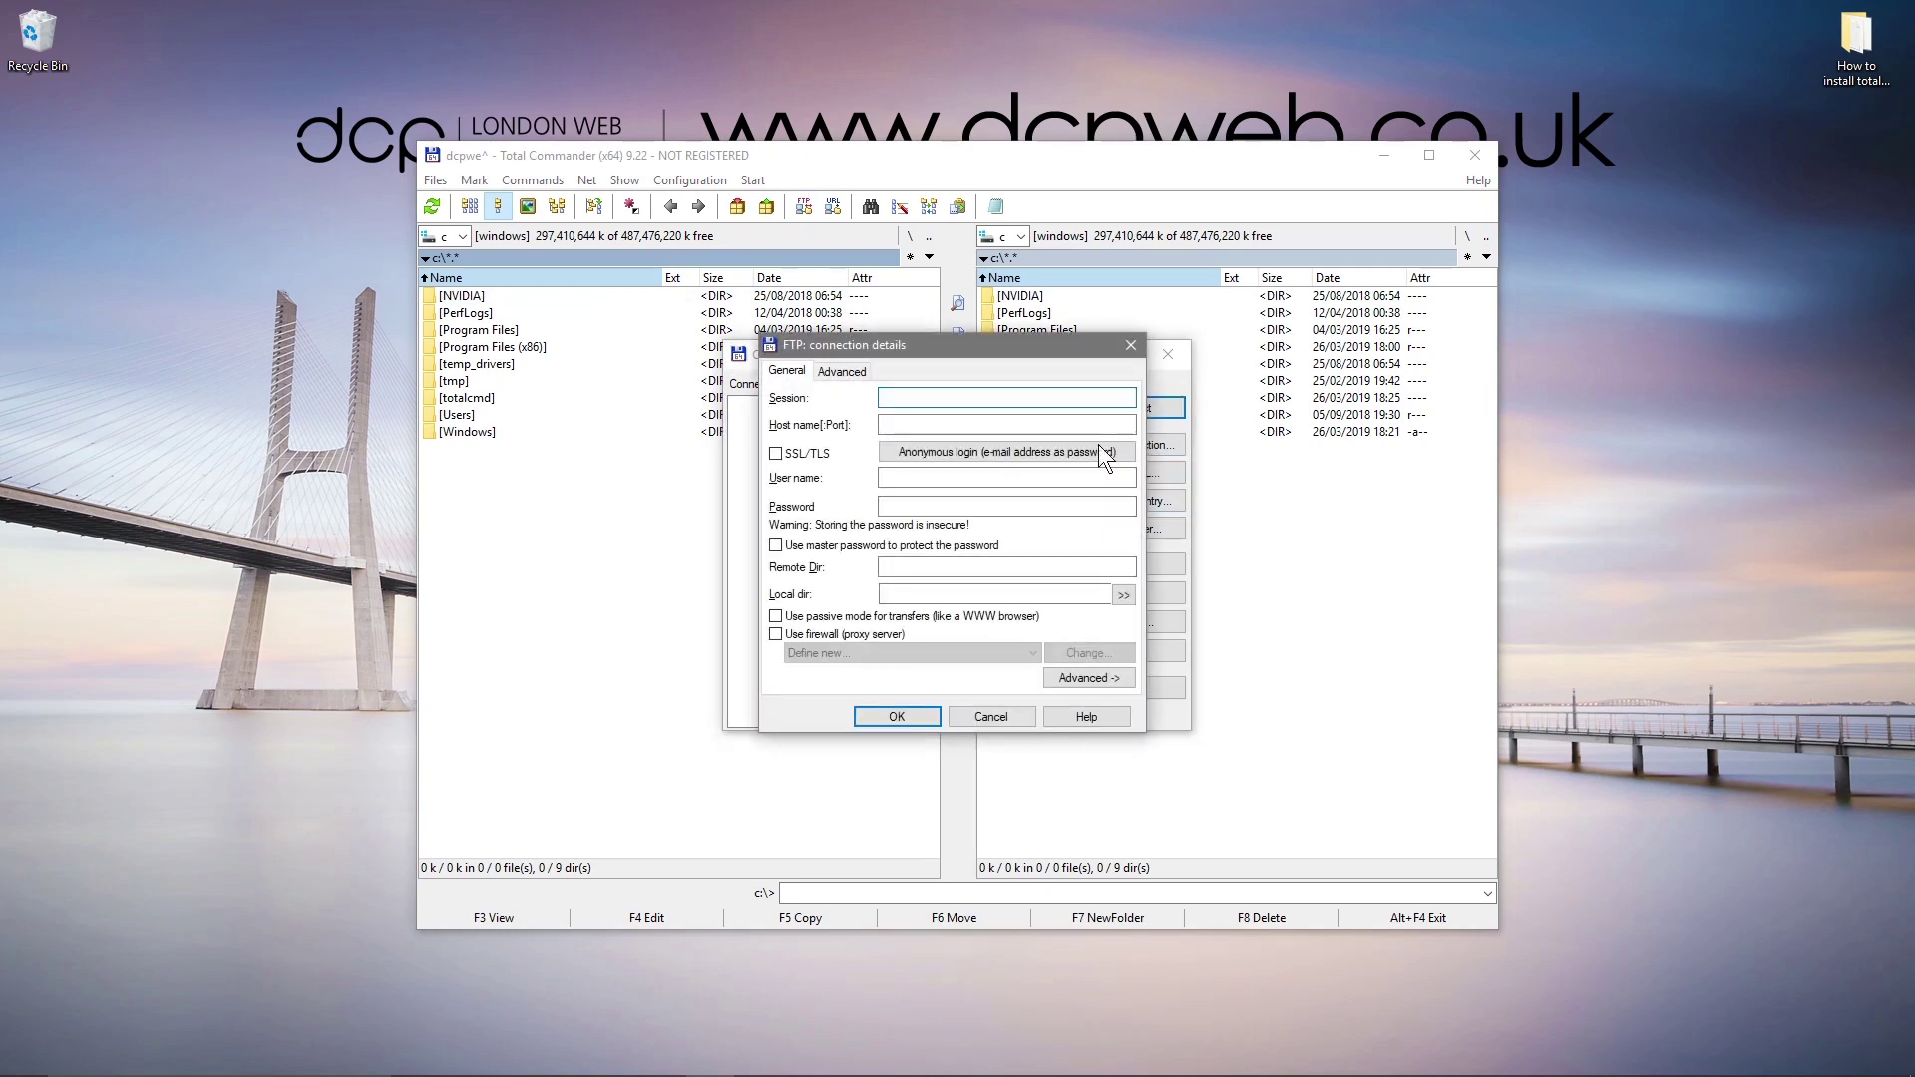
pyautogui.click(908, 480)
pyautogui.press('Tab')
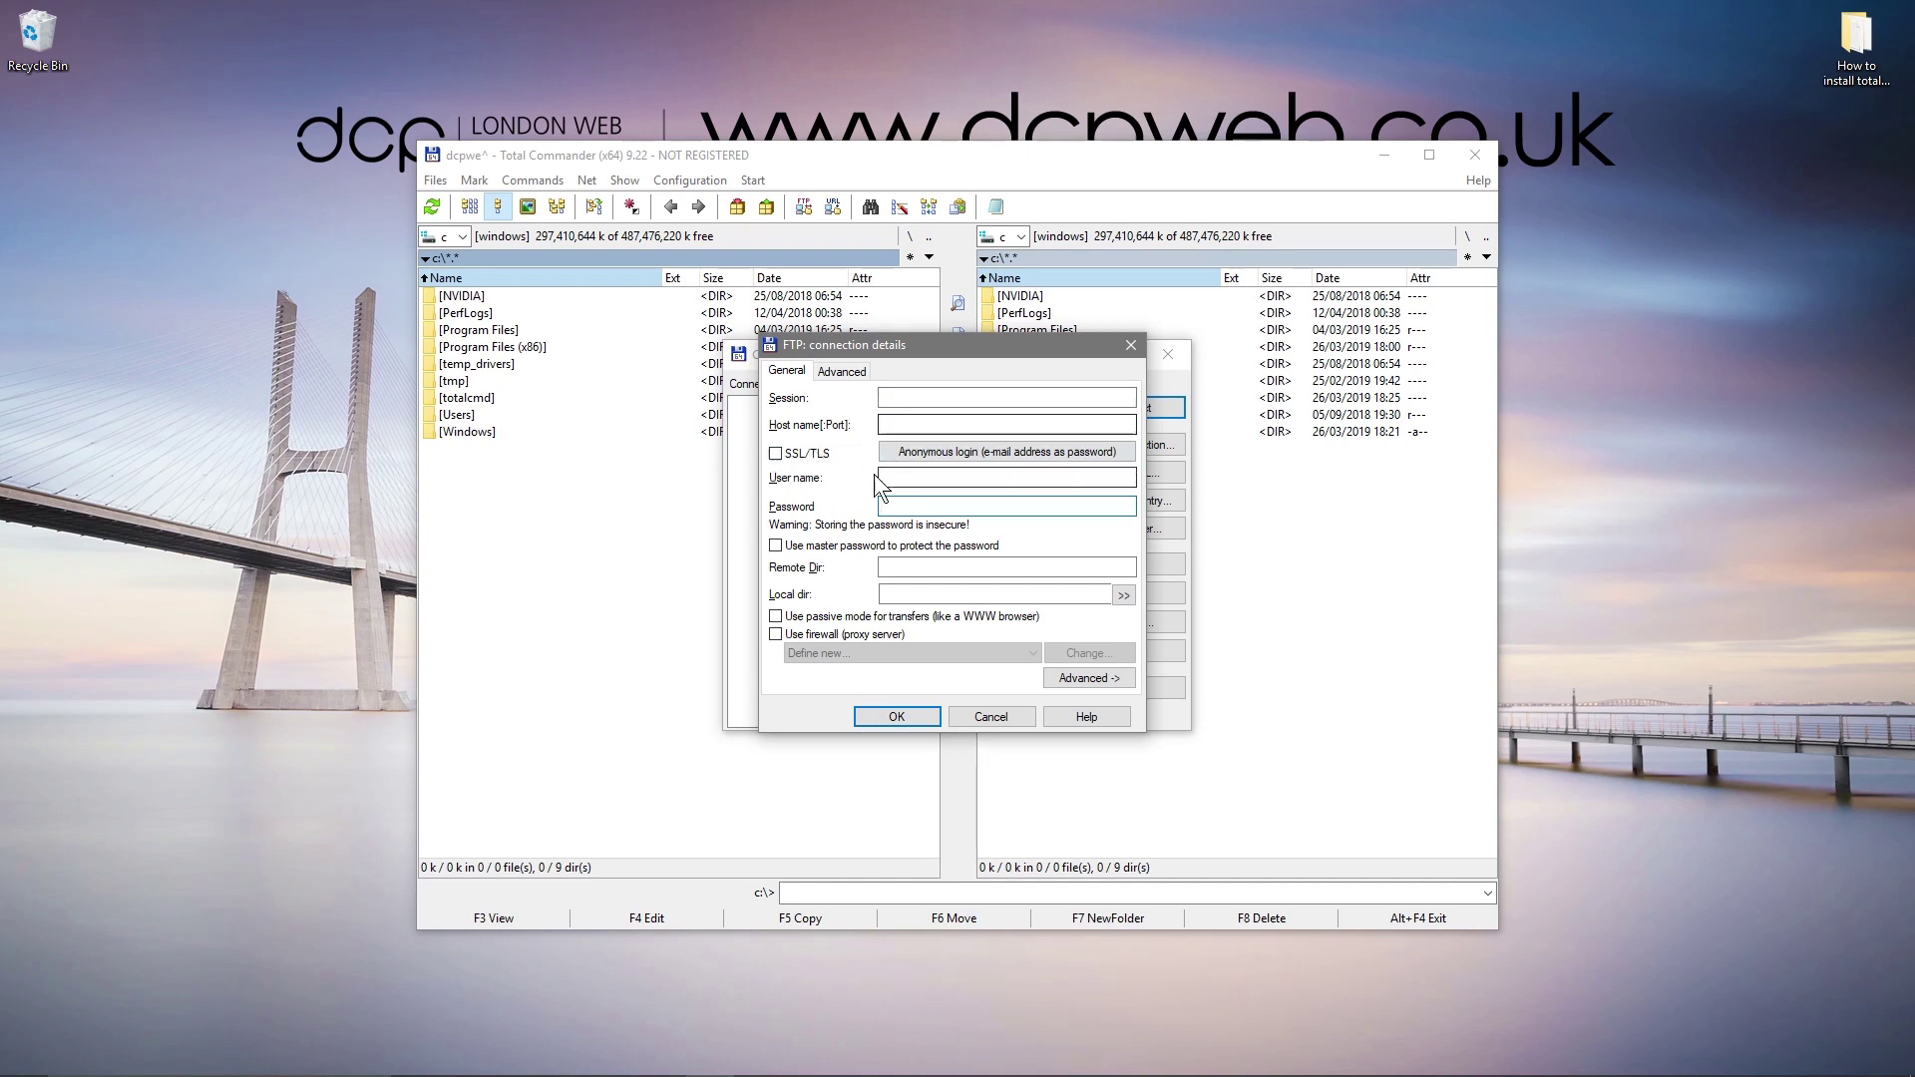
pyautogui.click(1130, 345)
pyautogui.click(1168, 355)
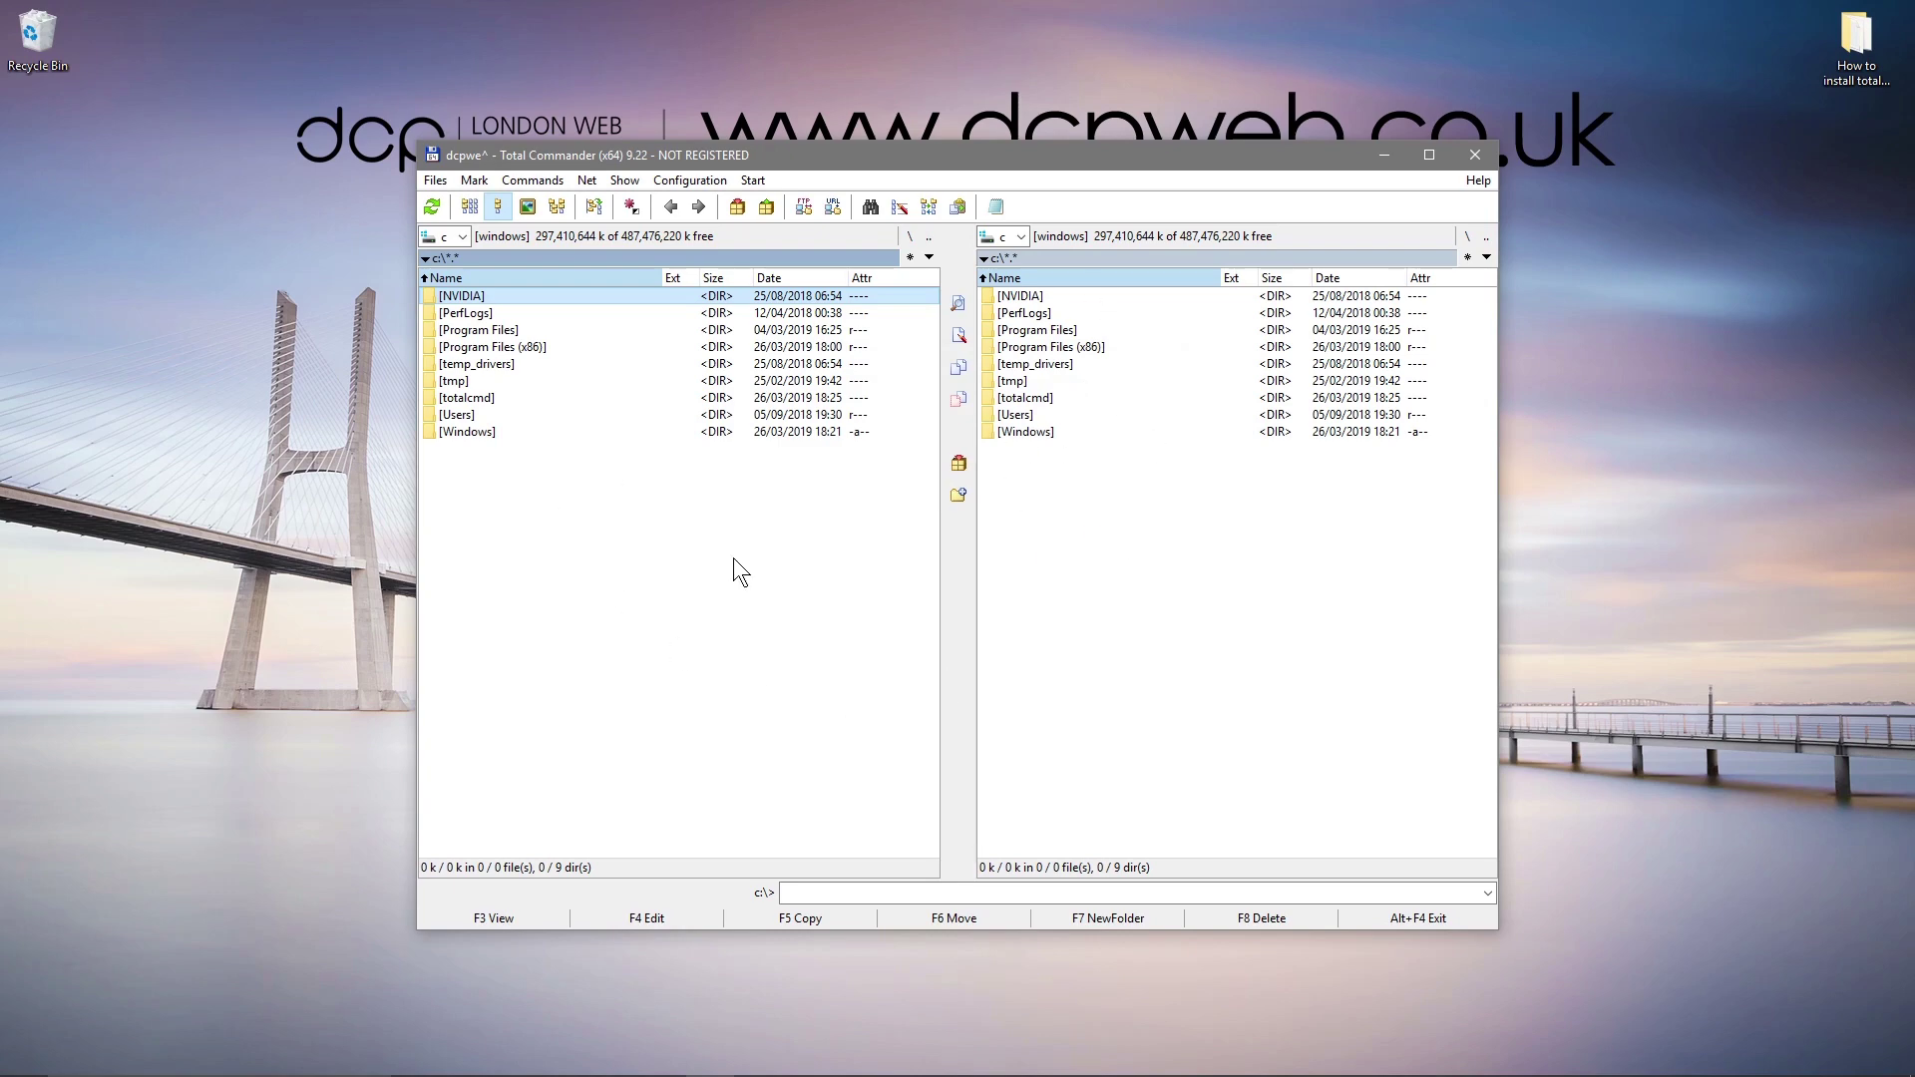
# - Maximize Total Commander, then restore it to normal size further left on the desktop
pyautogui.click(1429, 155)
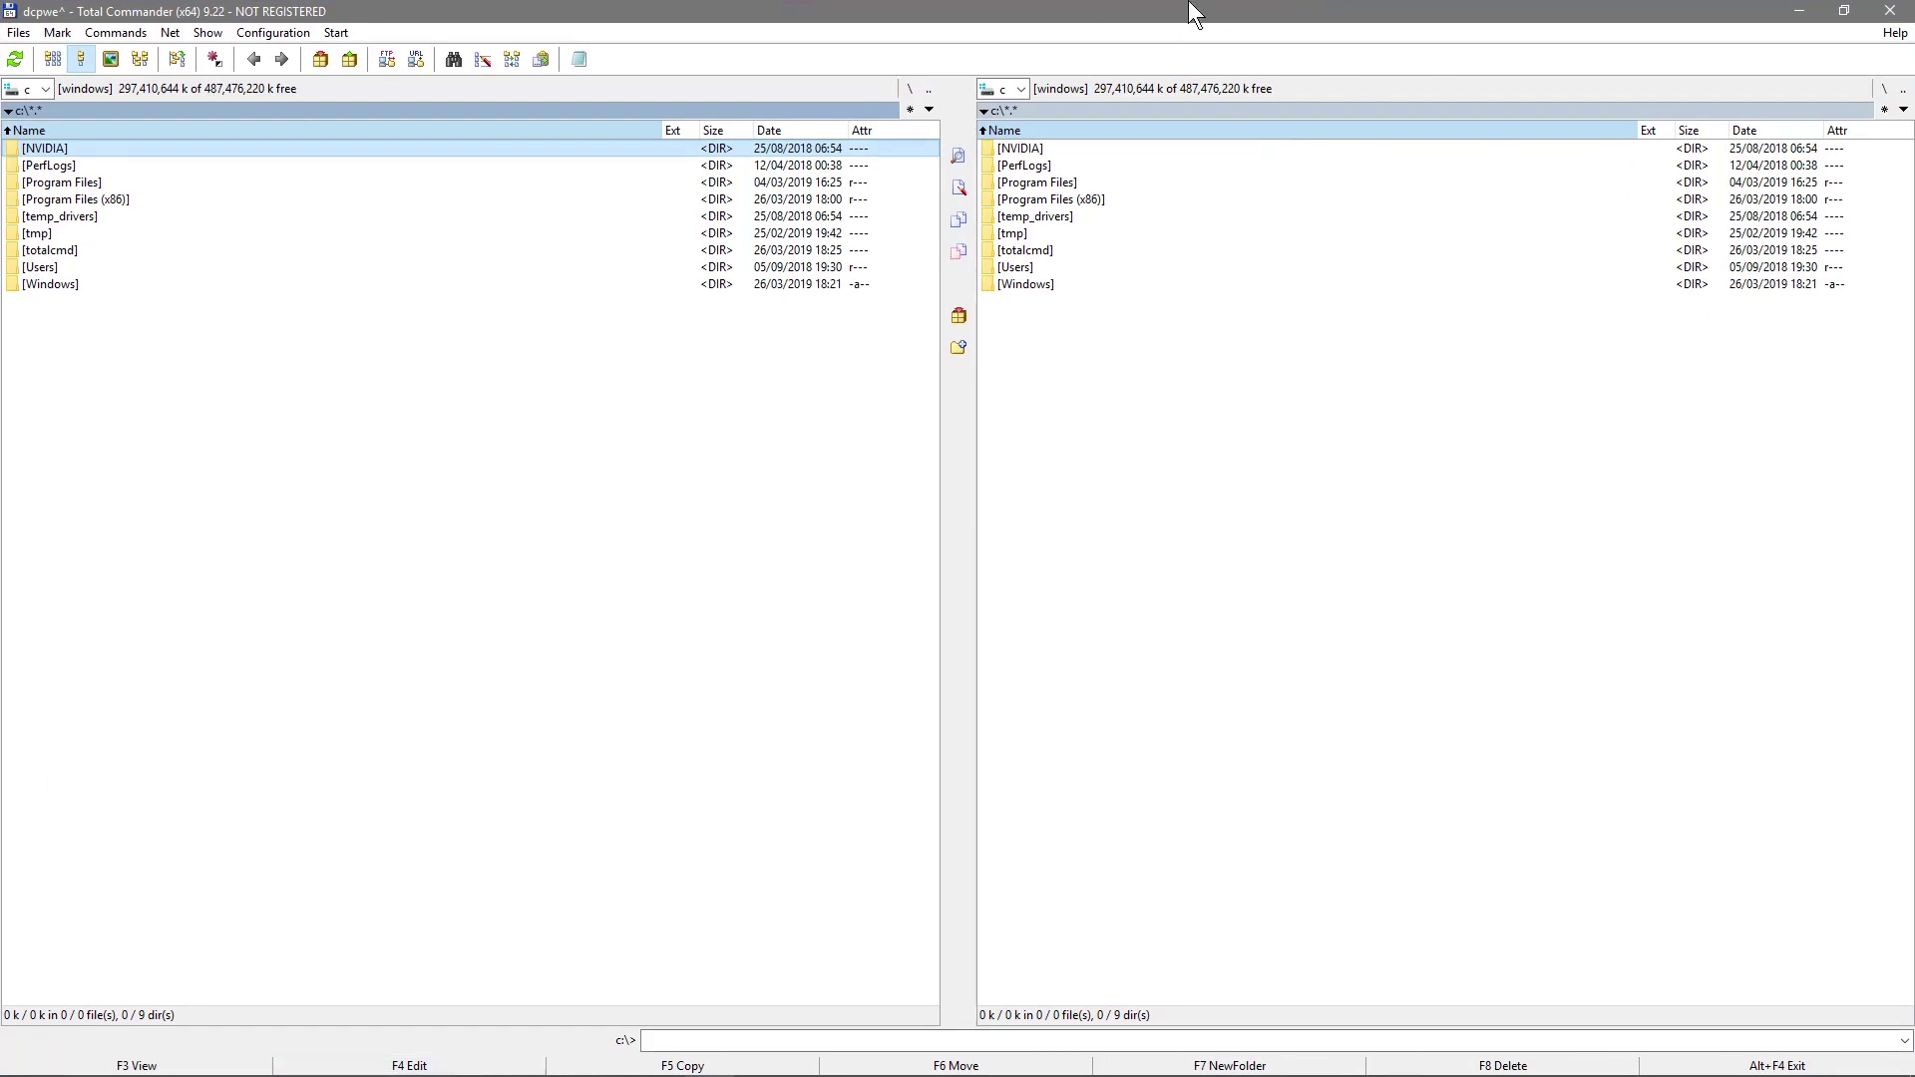
pyautogui.moveTo(957, 12); pyautogui.dragTo(804, 154)
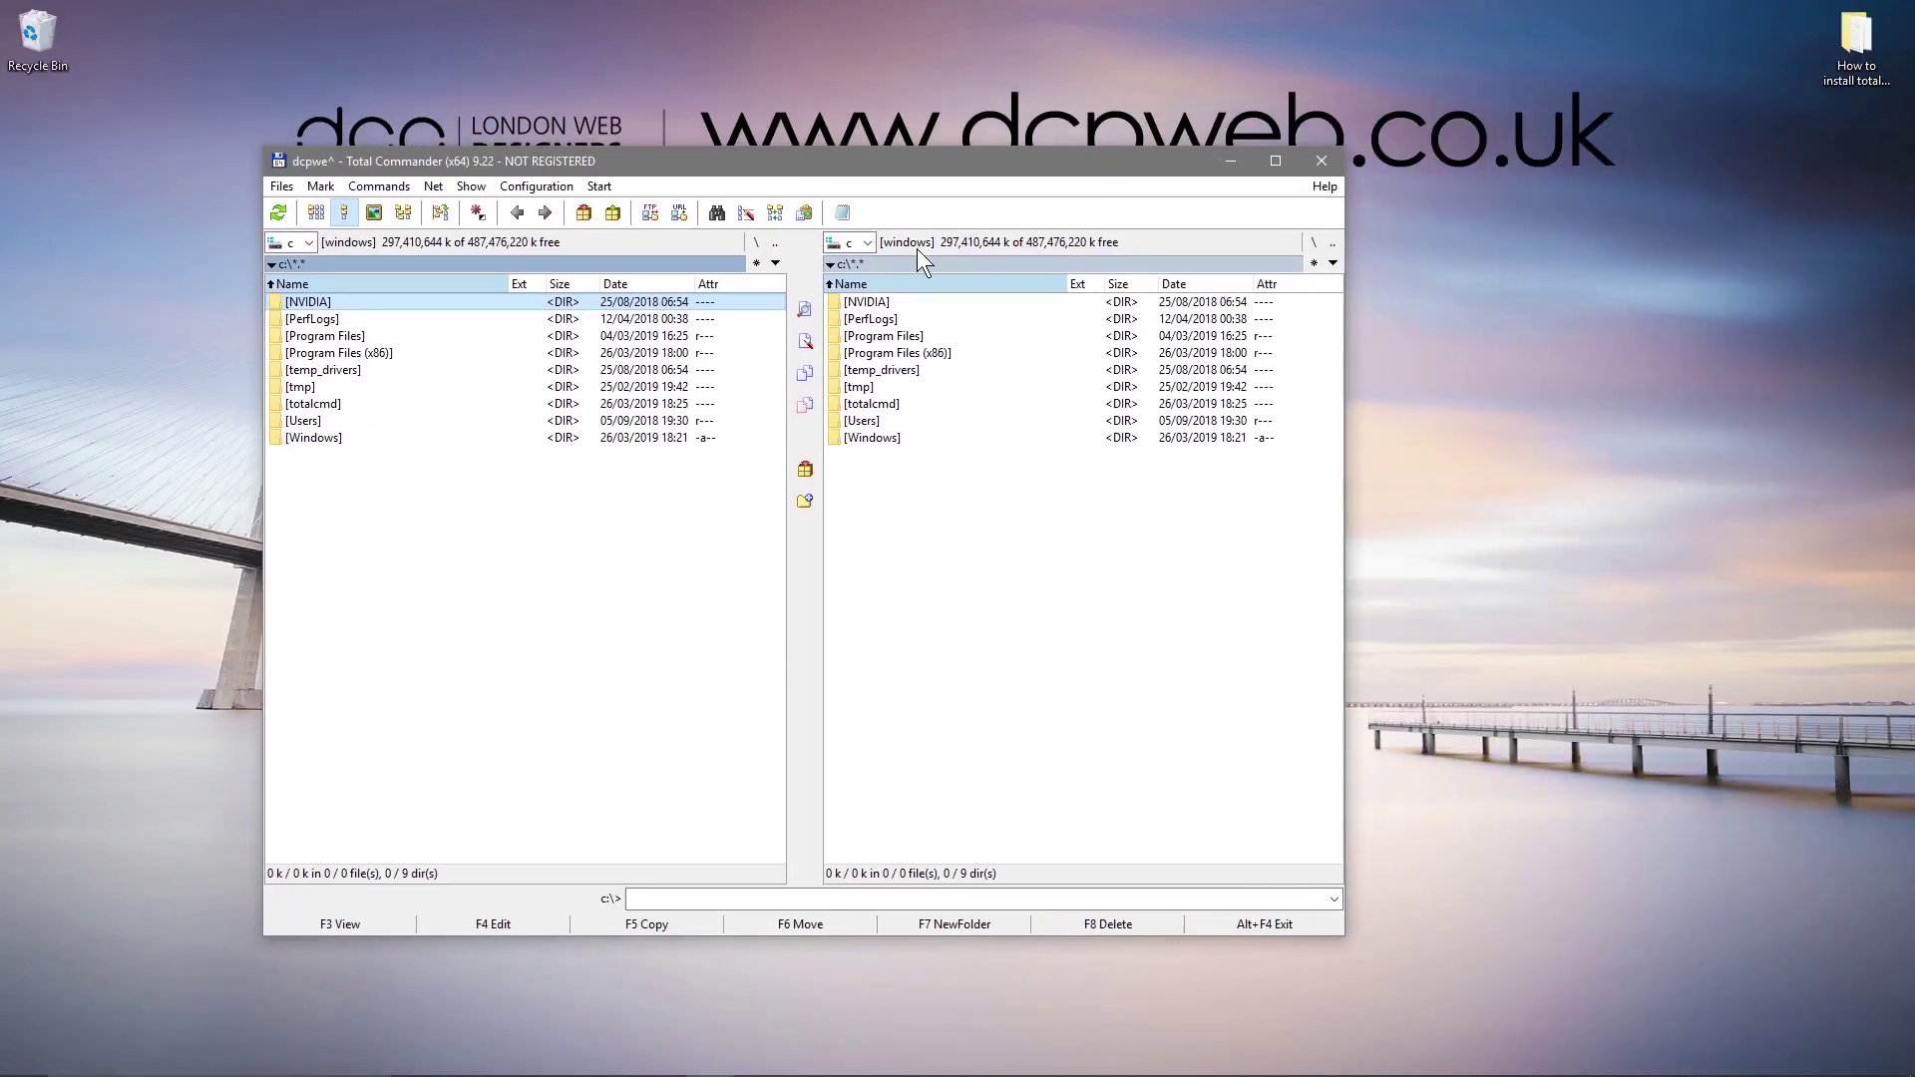